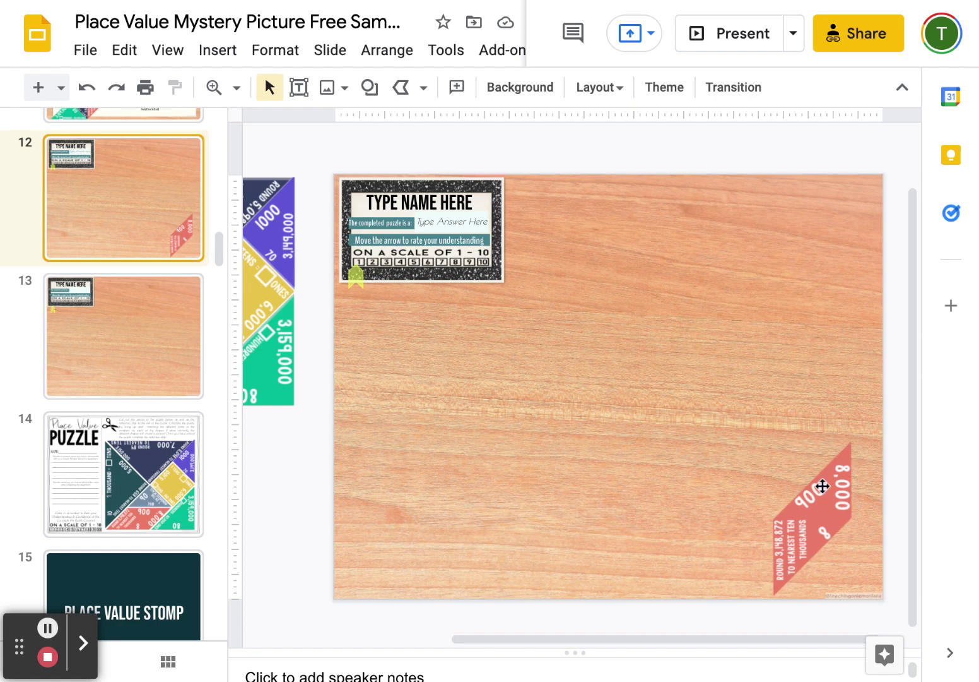
# Select and deselect the red piece on slide 12, then switch to slide 13
pyautogui.click(822, 488)
pyautogui.click(721, 481)
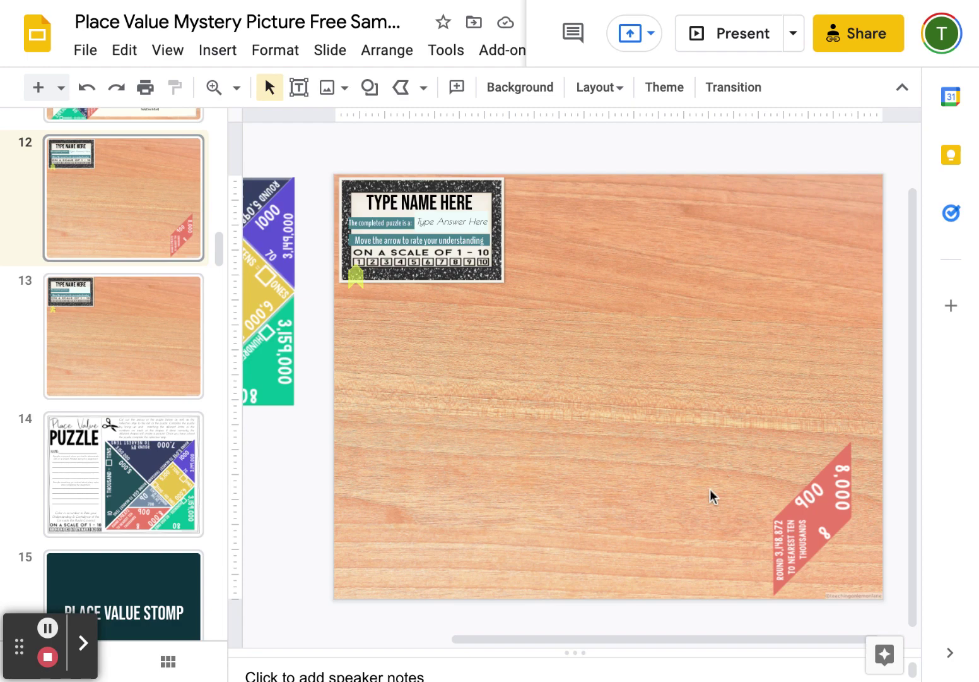
pyautogui.click(163, 361)
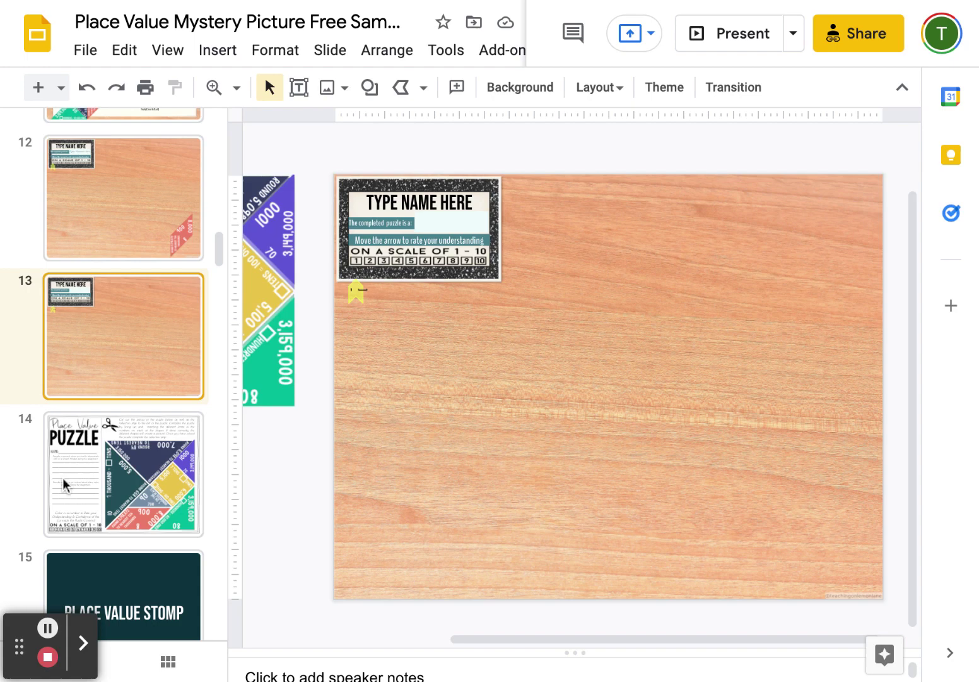
# View the Place Value Puzzle on slide 14, then return to slide 12
pyautogui.click(119, 468)
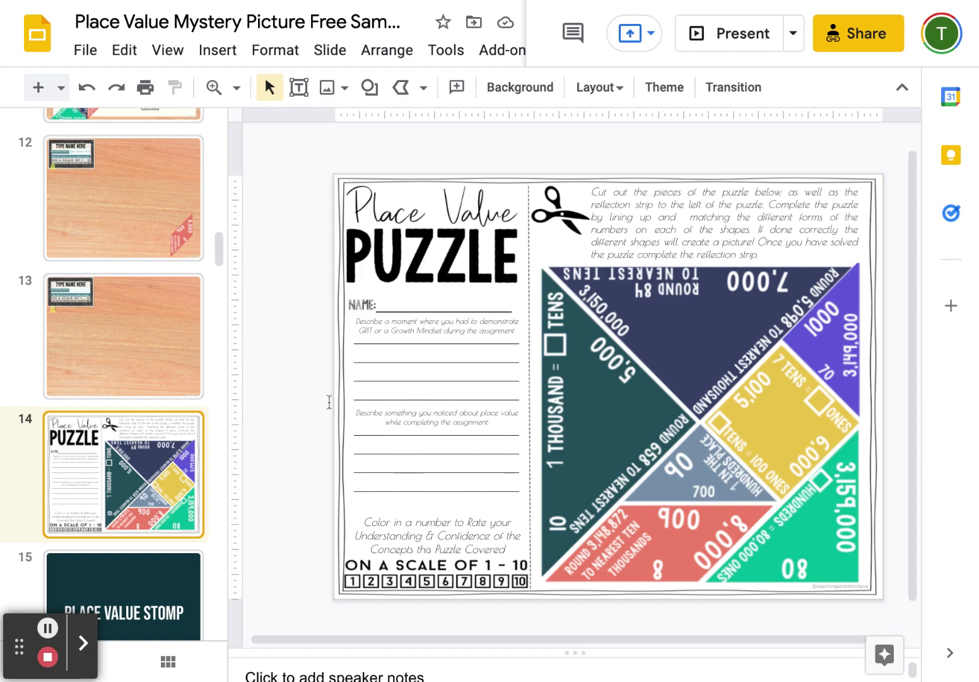
pyautogui.click(148, 219)
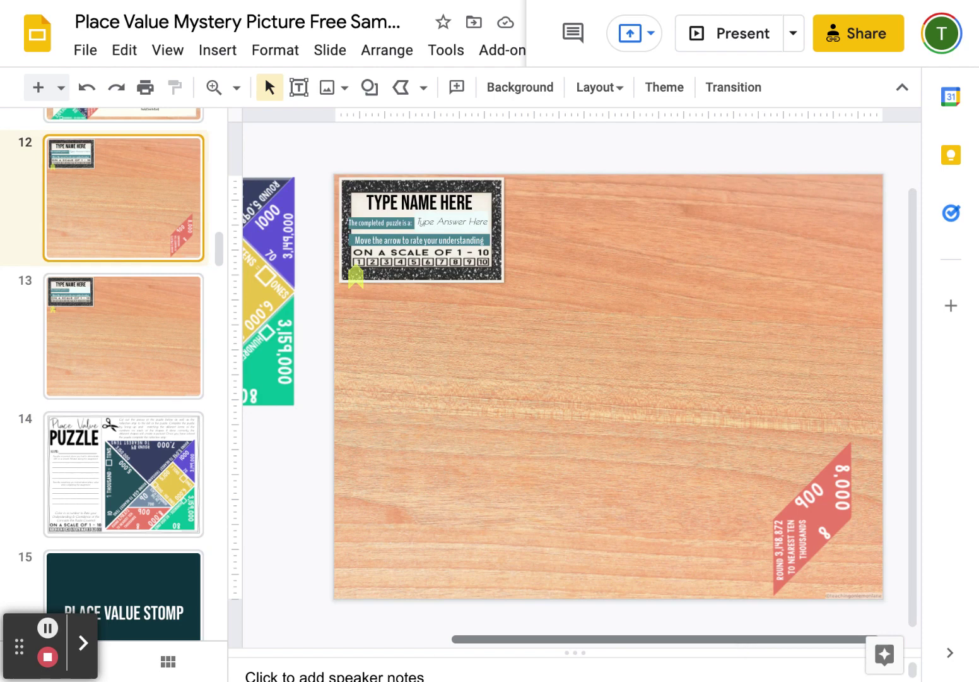
# Set the zoom to 100% and scroll right and down around slide 12
pyautogui.click(741, 639)
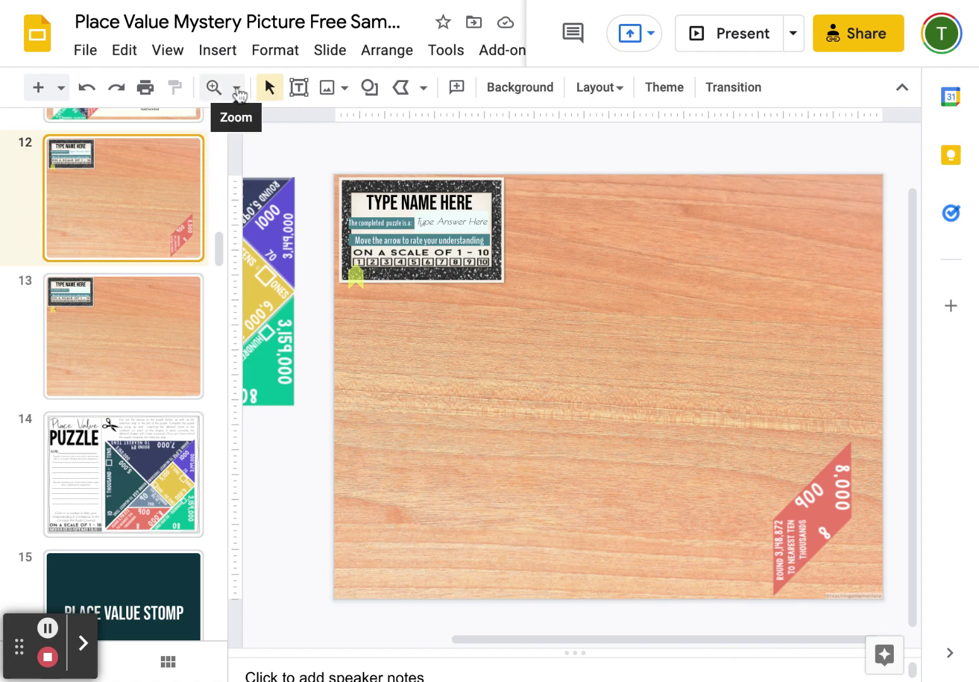
pyautogui.click(237, 88)
pyautogui.click(286, 203)
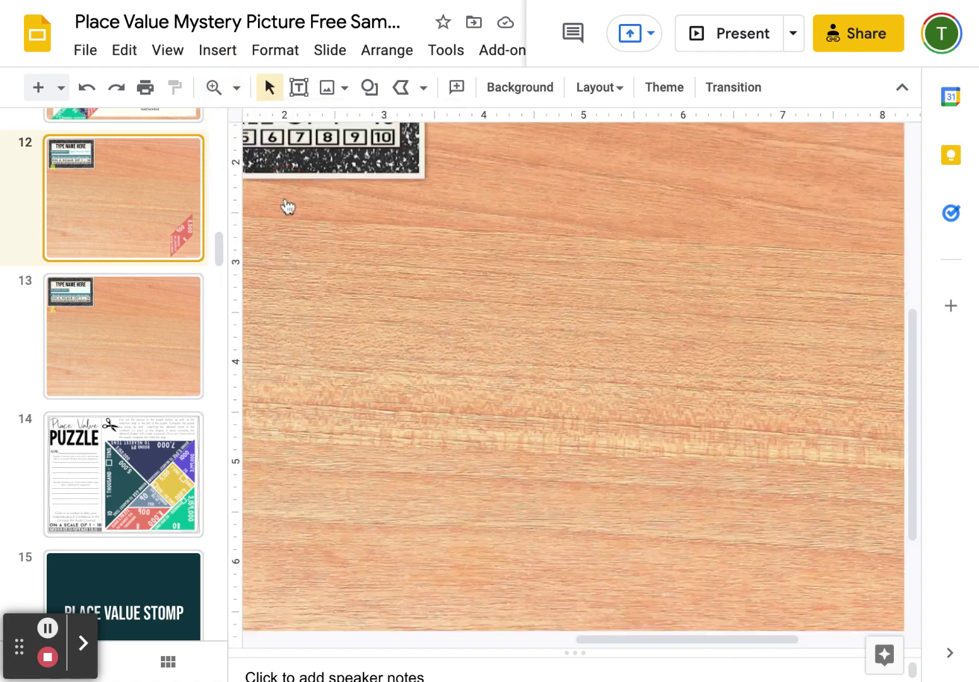
pyautogui.click(607, 638)
pyautogui.hscroll(5, 607, 639)
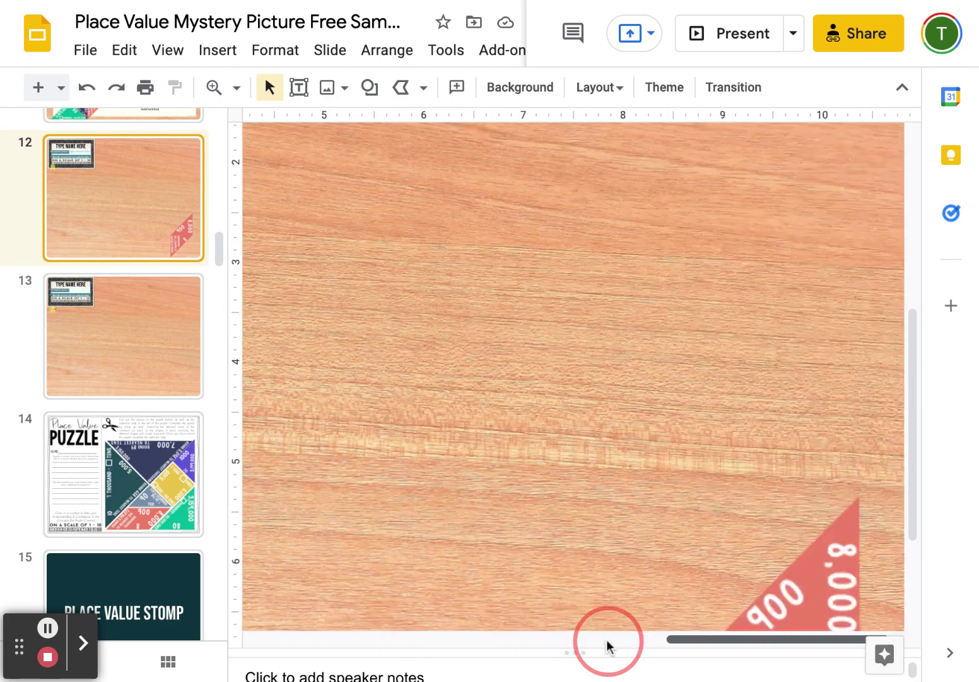
pyautogui.scroll(-3, 607, 645)
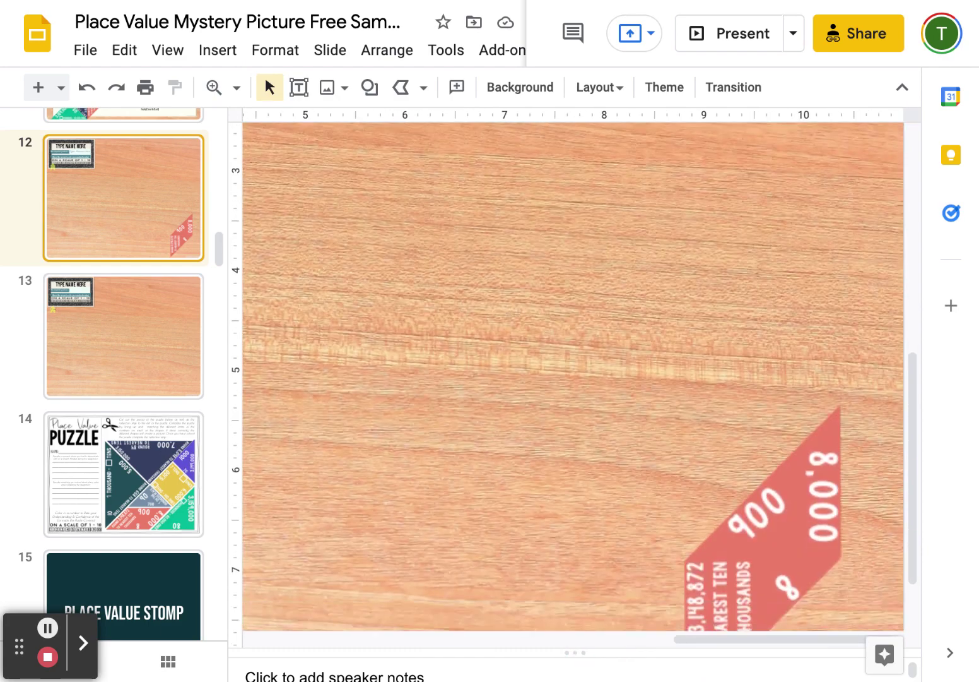
pyautogui.scroll(-1, 573, 377)
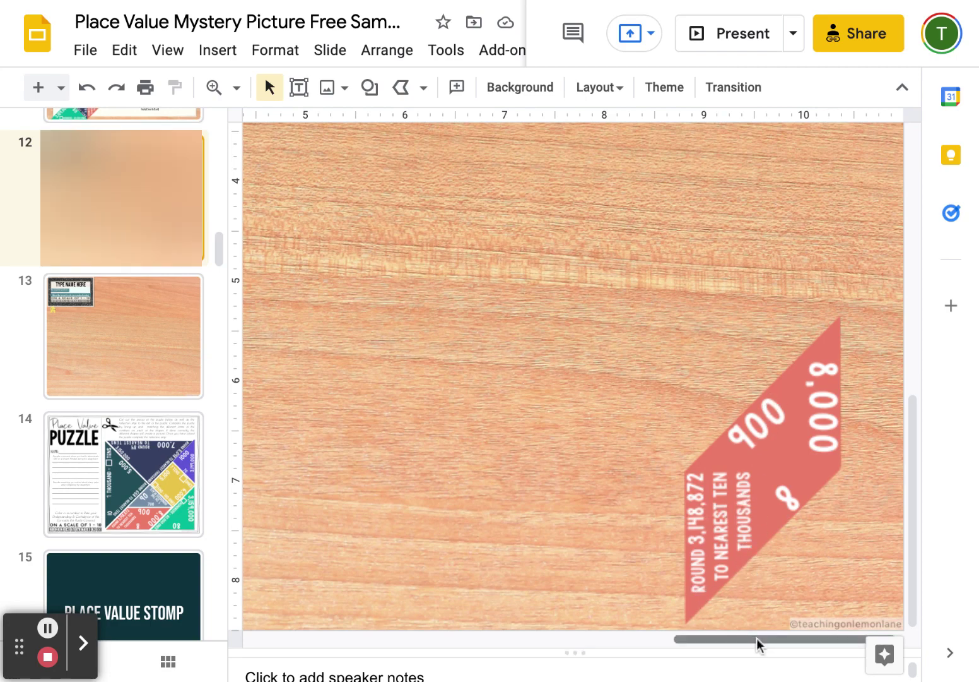
pyautogui.click(236, 88)
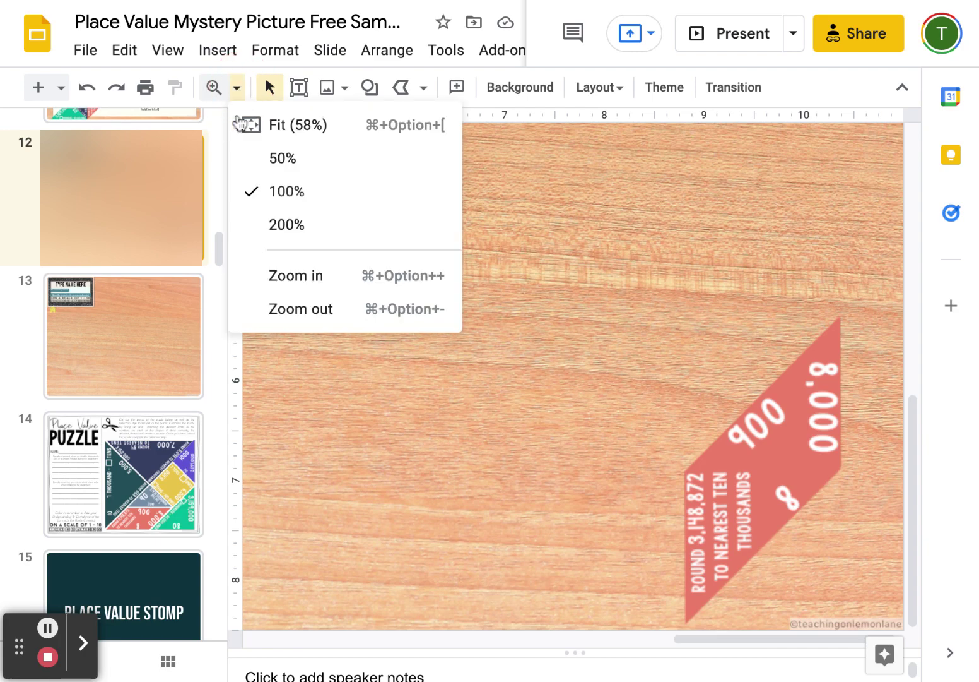
# Zoom out and select the tangram's teal, red, grey, yellow and purple pieces in turn
pyautogui.click(272, 311)
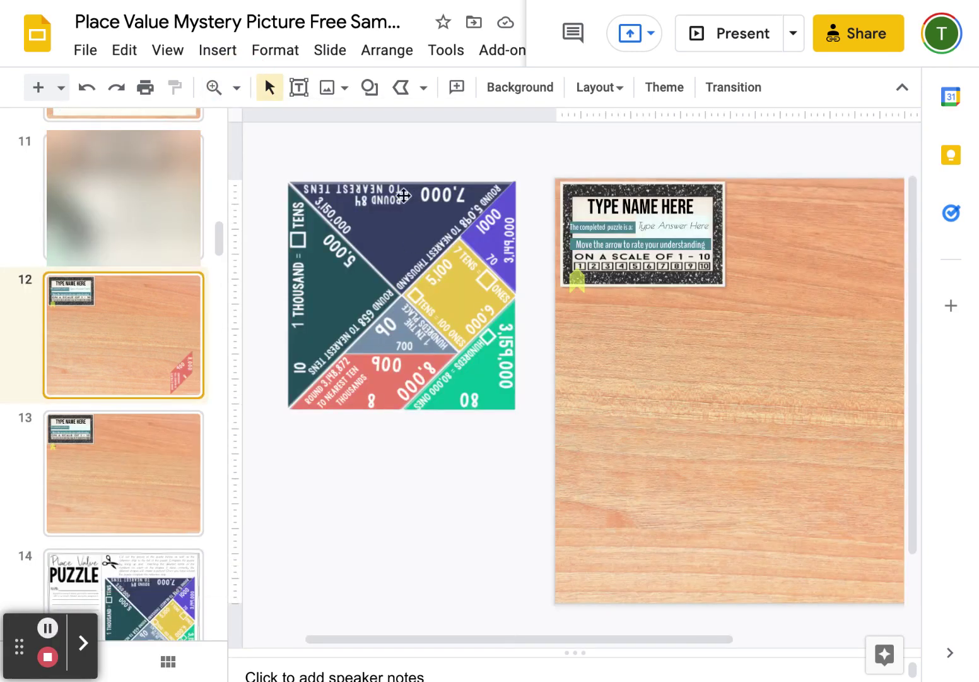
pyautogui.click(384, 216)
pyautogui.click(322, 291)
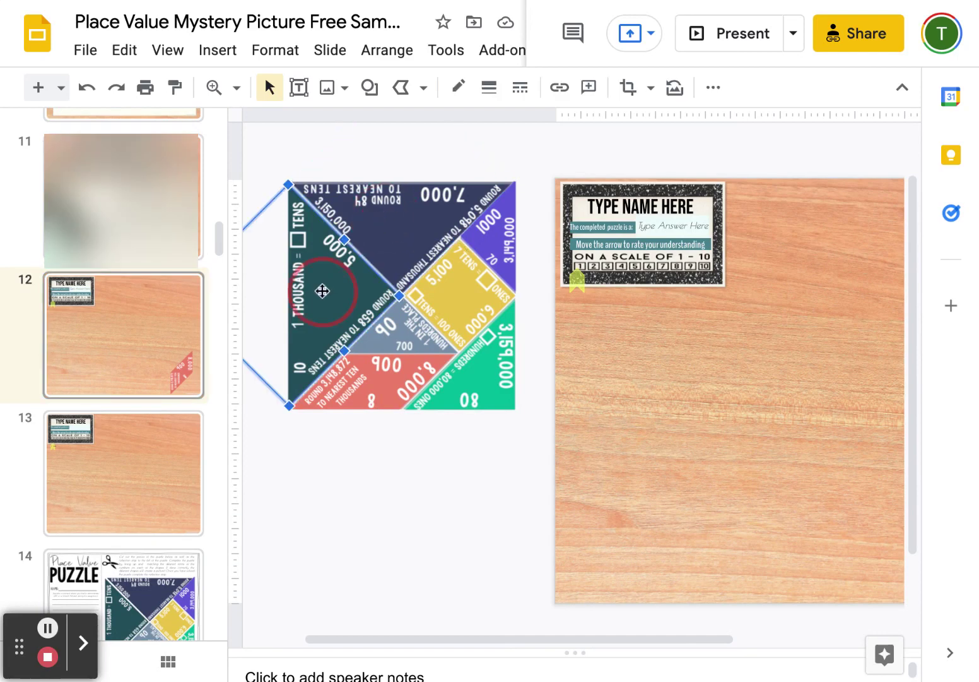
pyautogui.click(350, 387)
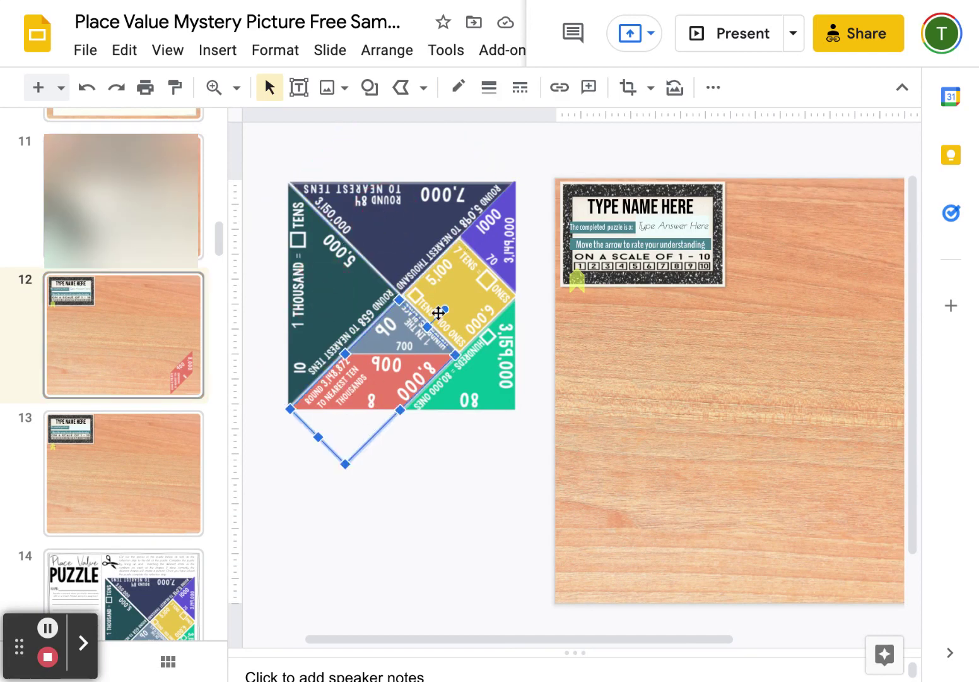
pyautogui.click(401, 335)
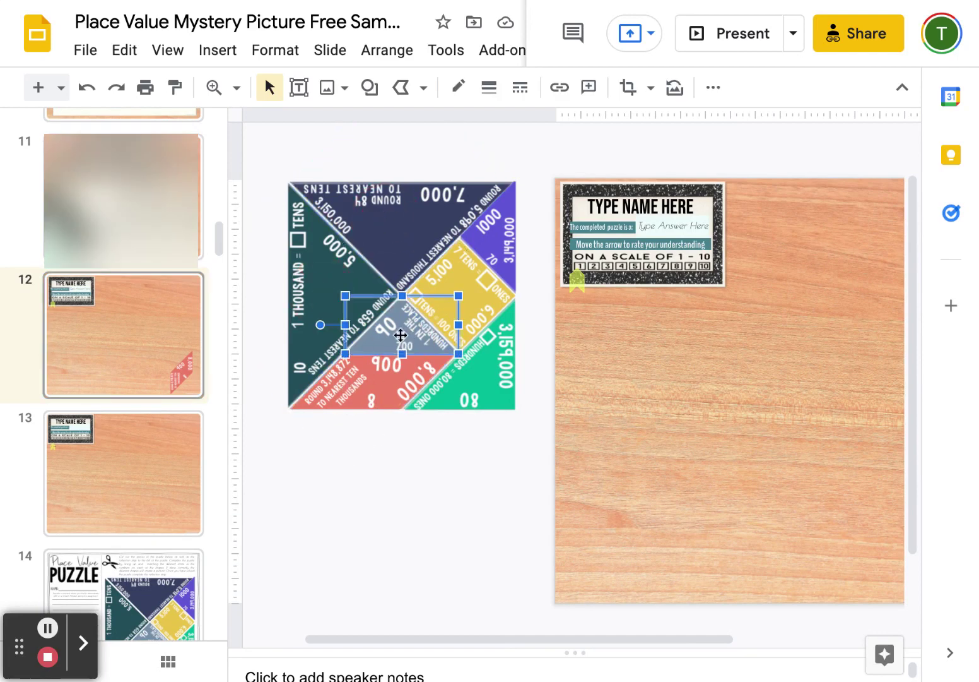
pyautogui.click(454, 268)
pyautogui.click(511, 209)
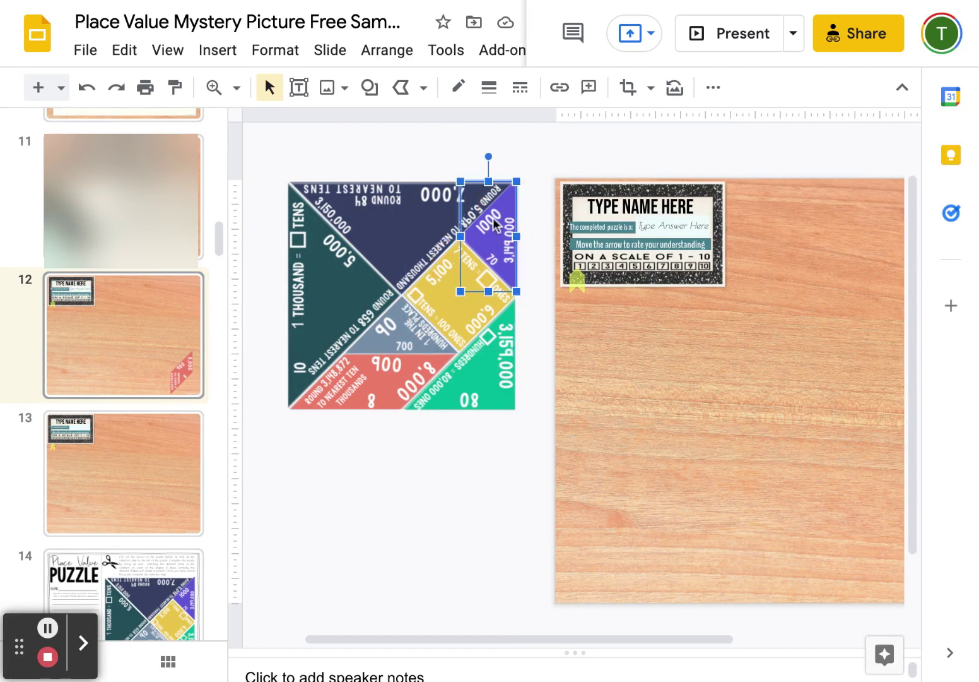
# Move the purple, green, yellow, red, dark teal and navy pieces onto the wood slide
pyautogui.moveTo(493, 224); pyautogui.dragTo(792, 271)
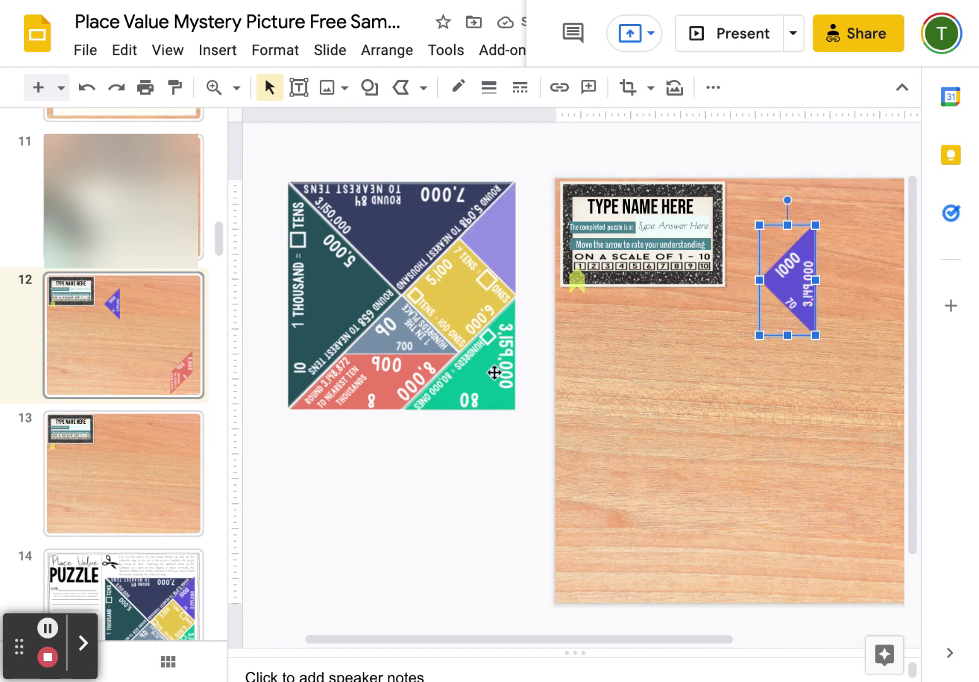
pyautogui.moveTo(486, 369); pyautogui.dragTo(729, 401)
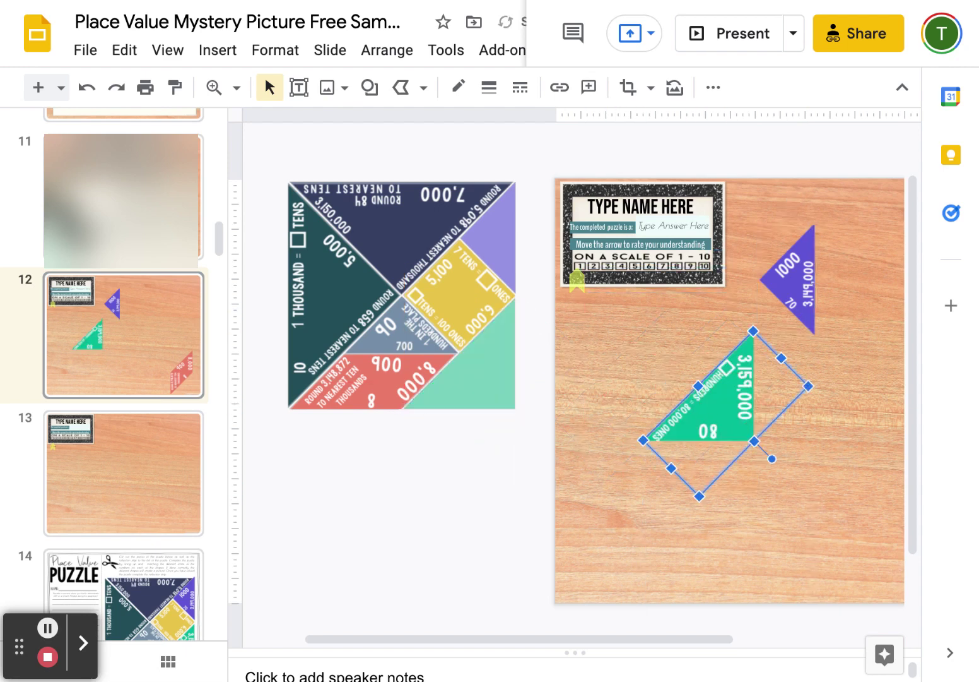
pyautogui.moveTo(449, 287); pyautogui.dragTo(625, 341)
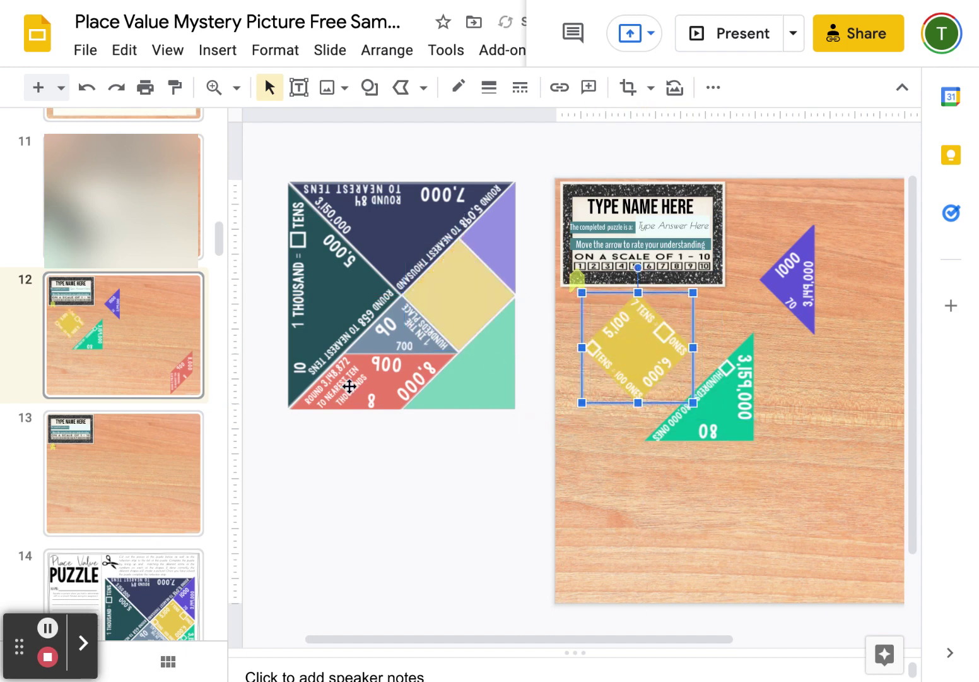
pyautogui.moveTo(349, 386); pyautogui.dragTo(639, 543)
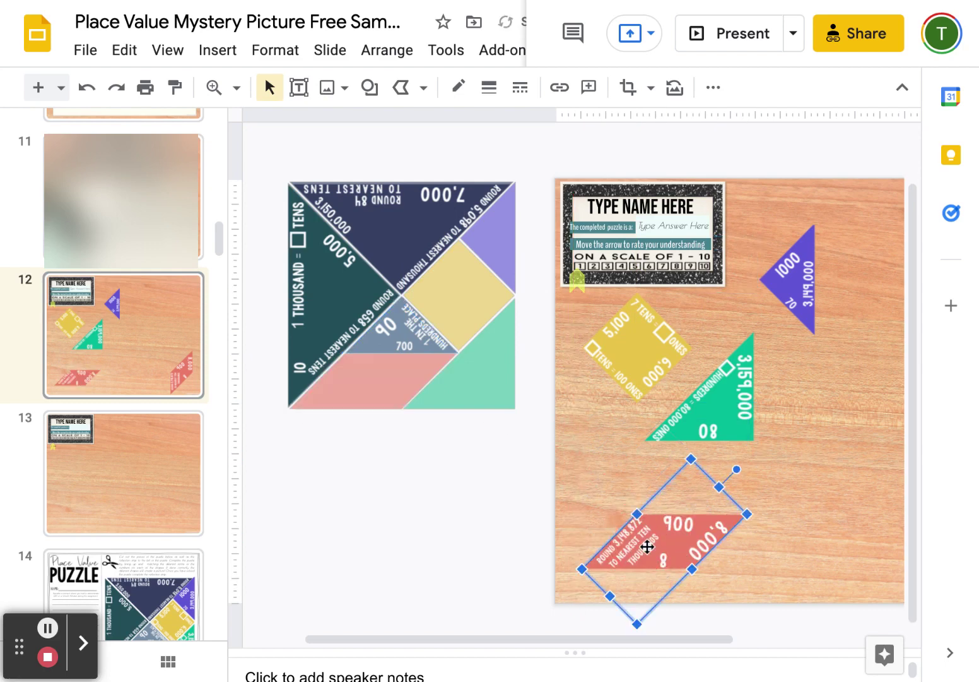
pyautogui.moveTo(328, 277); pyautogui.dragTo(861, 451)
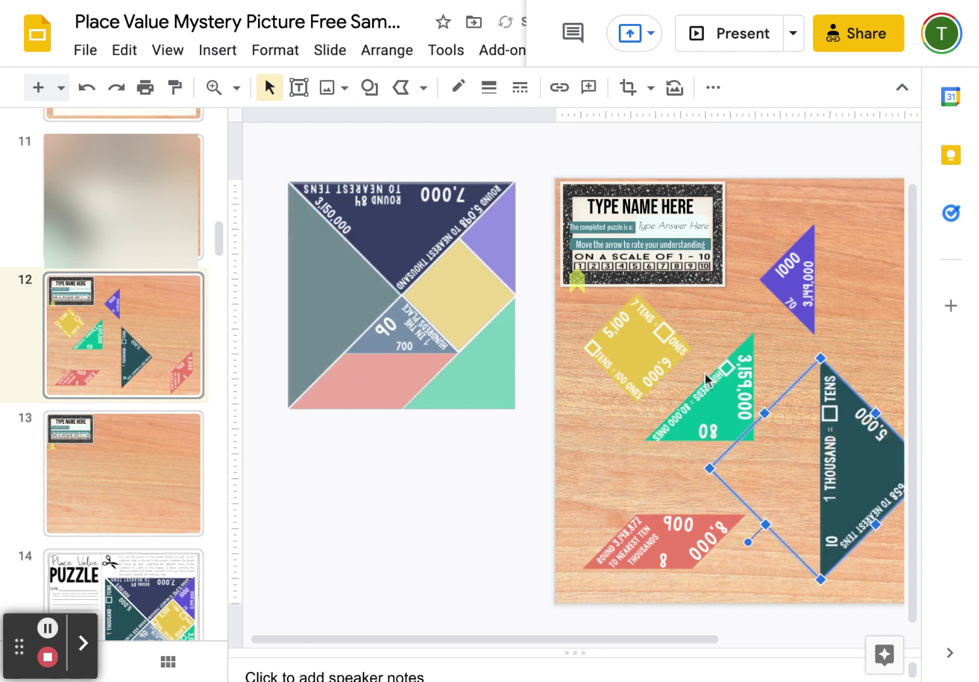
pyautogui.moveTo(371, 225); pyautogui.dragTo(873, 278)
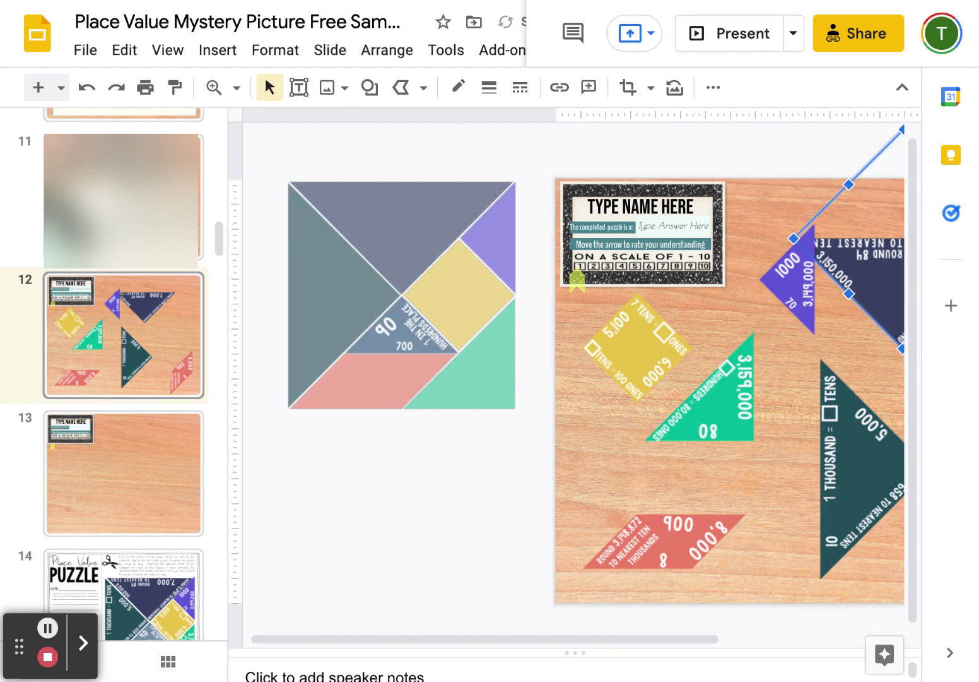
# Select the tangram answer image and scroll right until the wood slide is fully visible
pyautogui.click(402, 215)
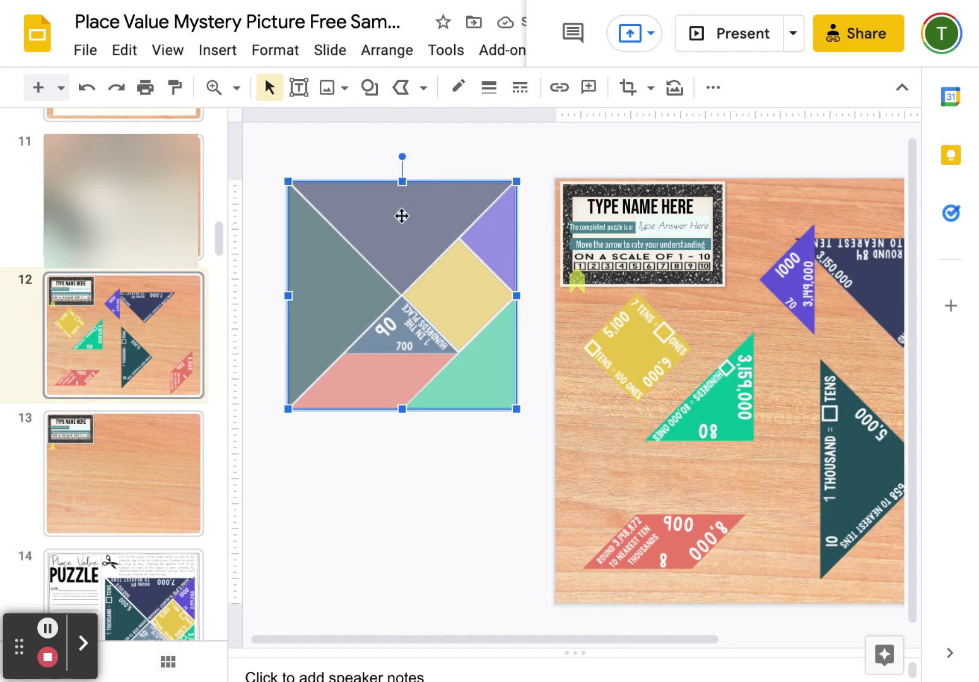
pyautogui.hscroll(5, 705, 419)
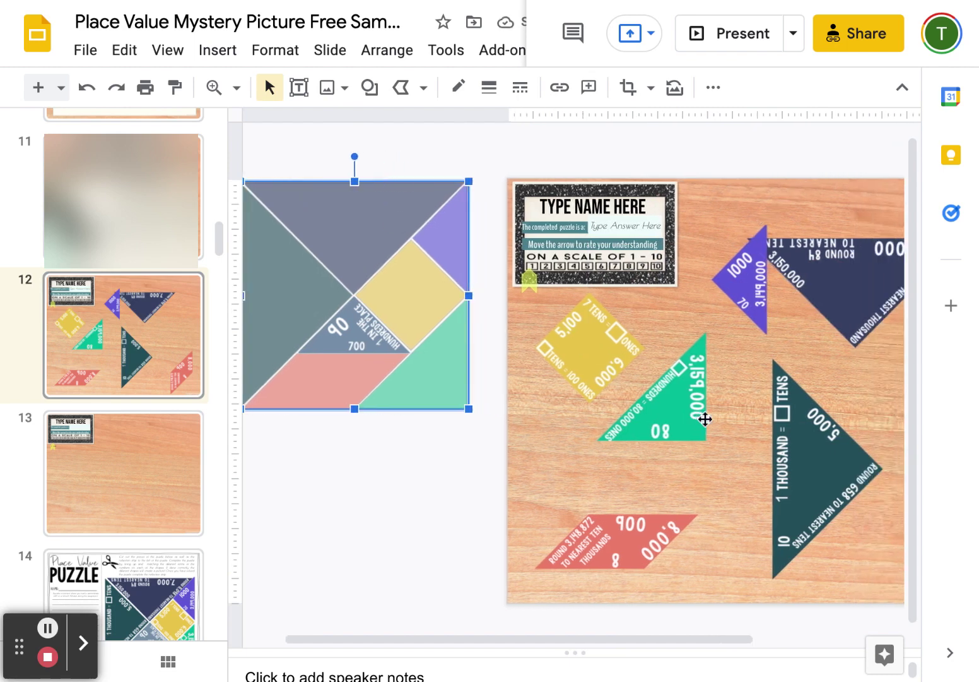
pyautogui.hscroll(4, 706, 419)
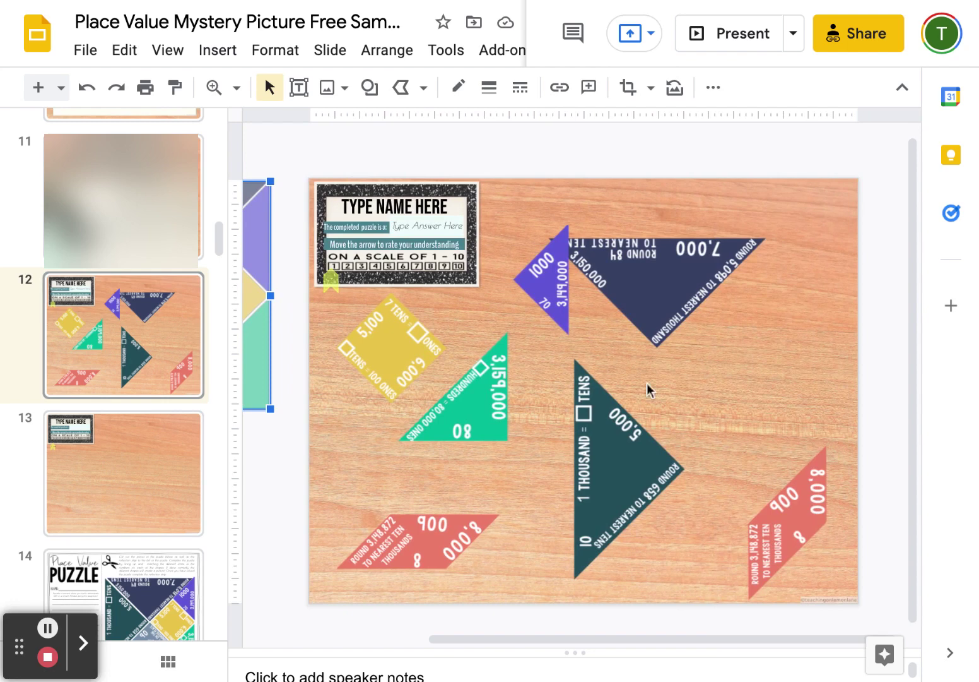
# Shift the purple 1000 triangle left and the navy 7,000 triangle up and right
pyautogui.click(547, 279)
pyautogui.moveTo(546, 279); pyautogui.dragTo(517, 284)
pyautogui.click(631, 280)
pyautogui.moveTo(632, 280); pyautogui.dragTo(674, 266)
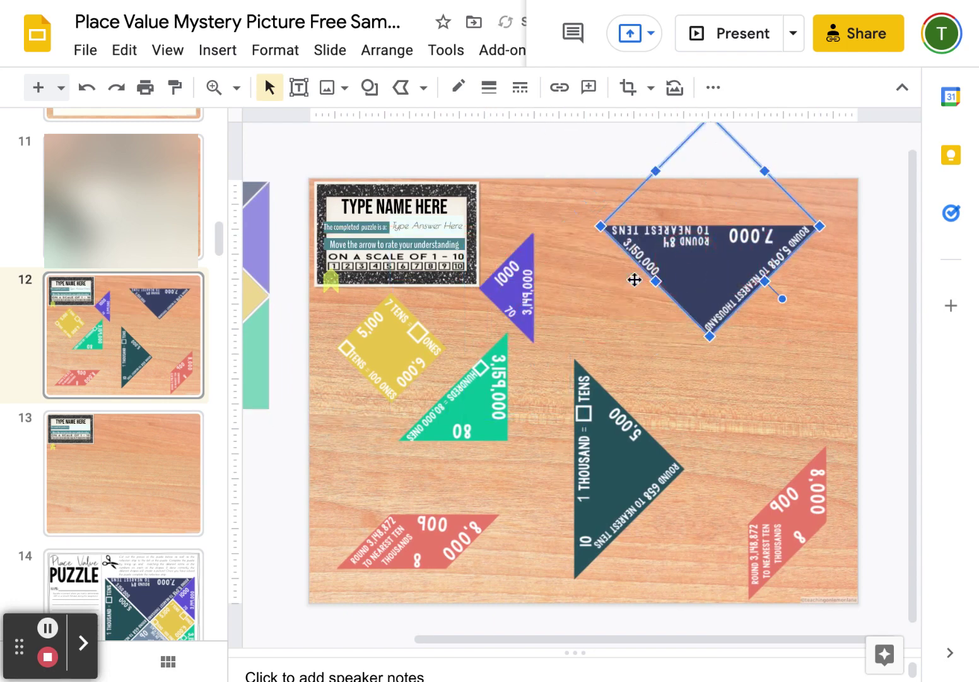
# Delete the lower-left red 900 parallelogram and gather the dark teal and green triangles at lower left
pyautogui.click(430, 548)
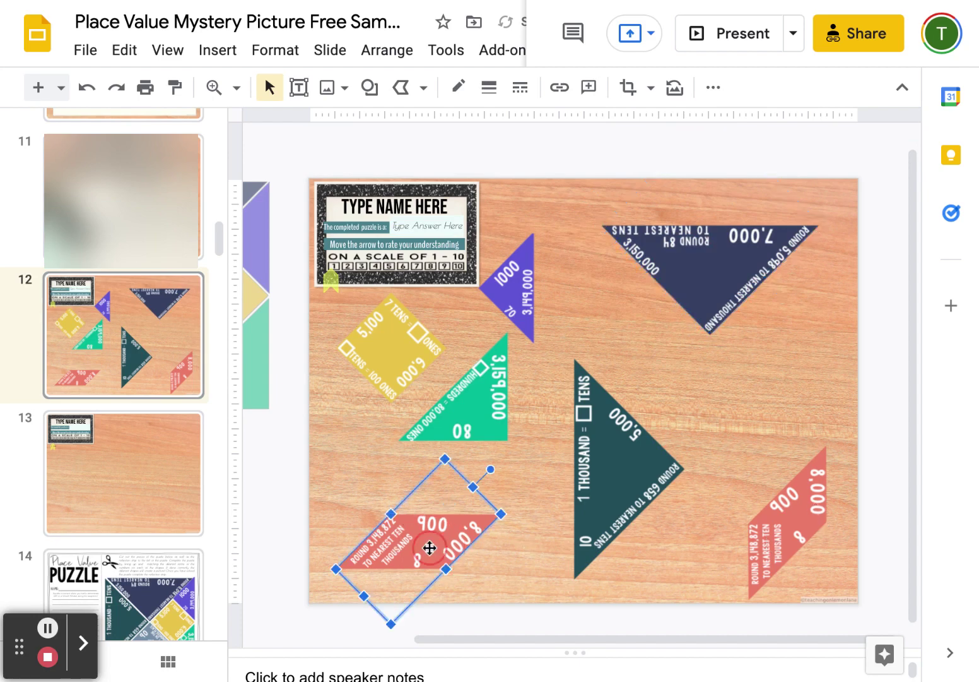
pyautogui.press('Delete')
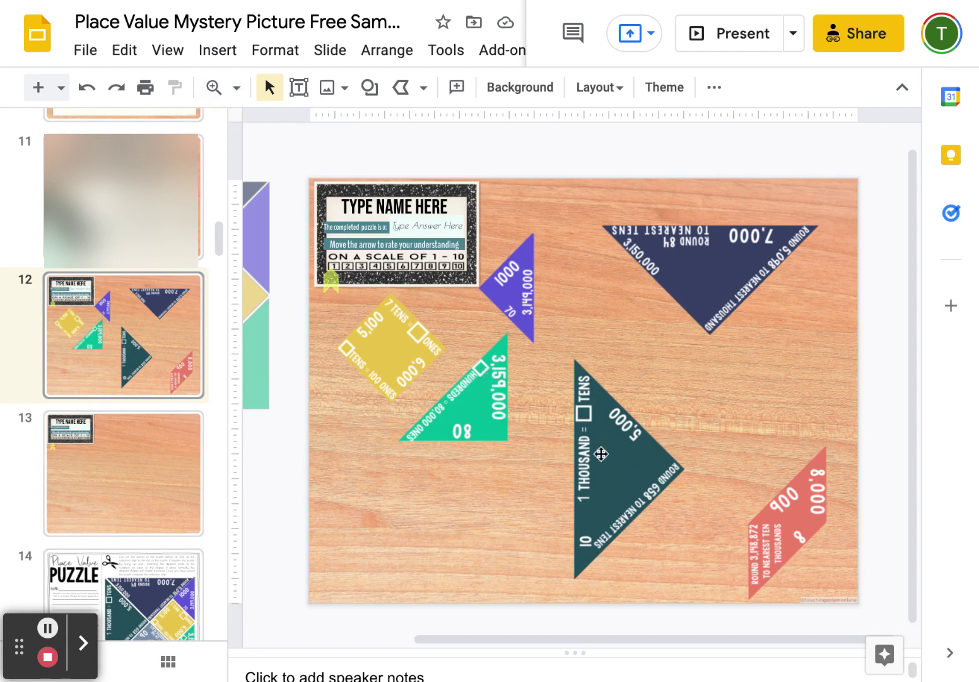
pyautogui.moveTo(601, 453); pyautogui.dragTo(394, 475)
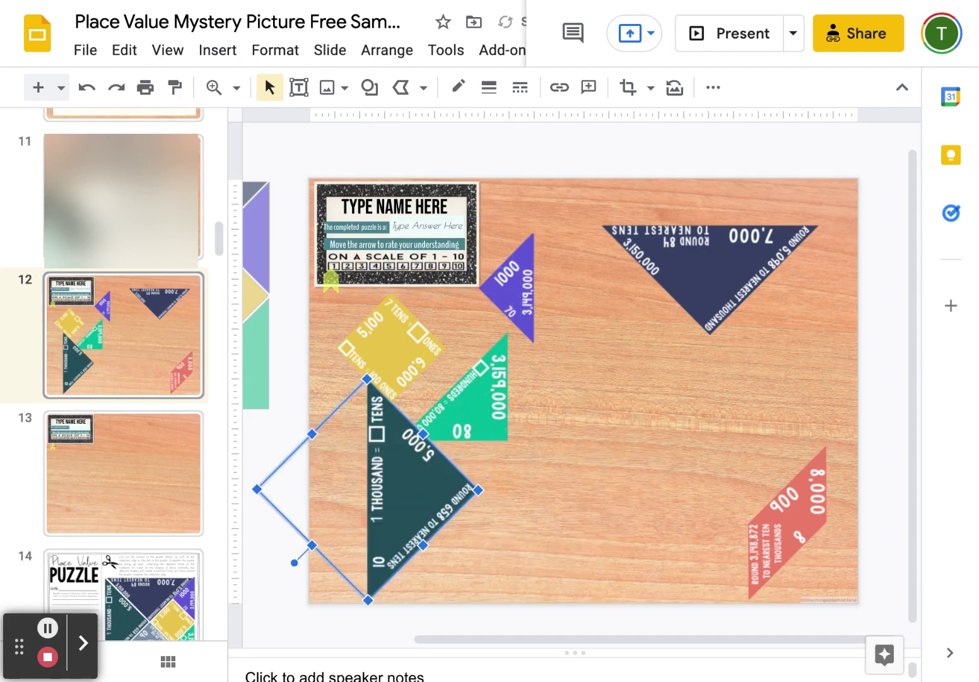
pyautogui.click(479, 390)
pyautogui.moveTo(467, 407); pyautogui.dragTo(340, 484)
pyautogui.click(413, 515)
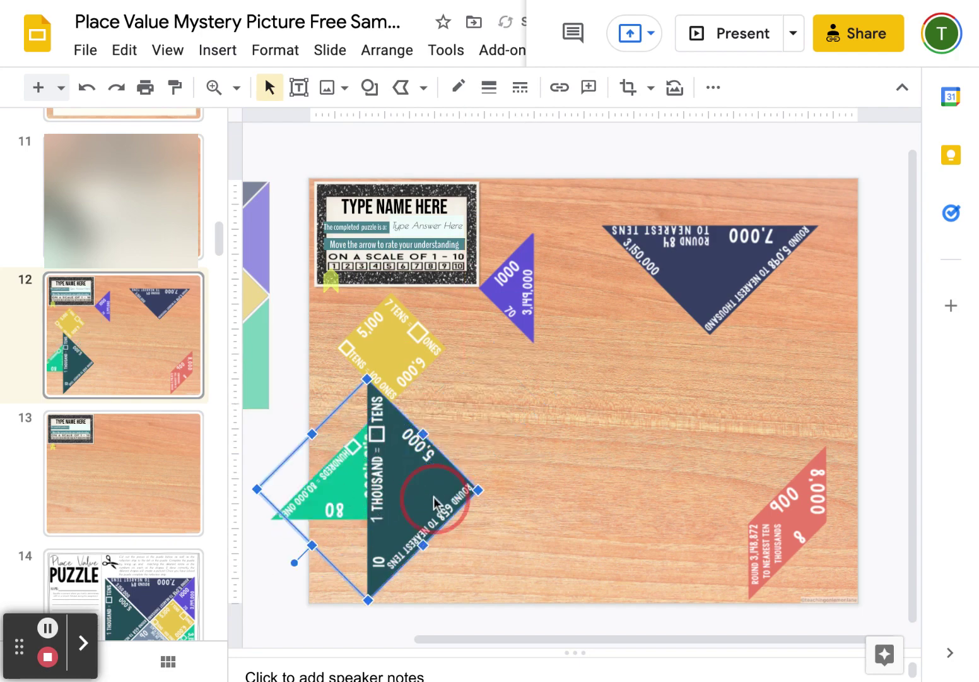
# Bring the dark teal triangle to the front with Arrange > Order
pyautogui.click(387, 50)
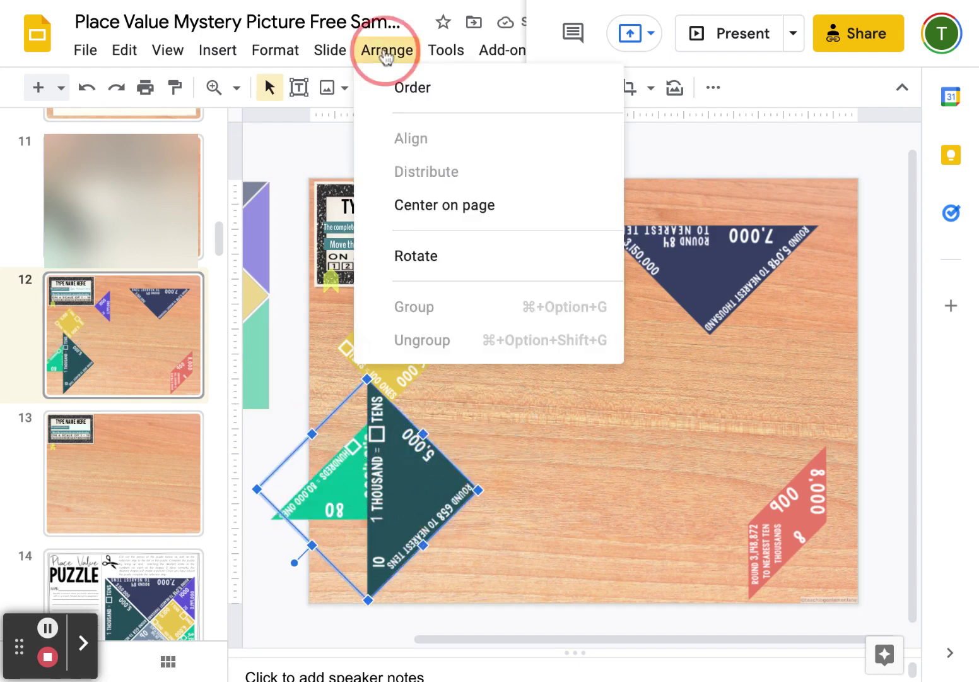
pyautogui.click(423, 96)
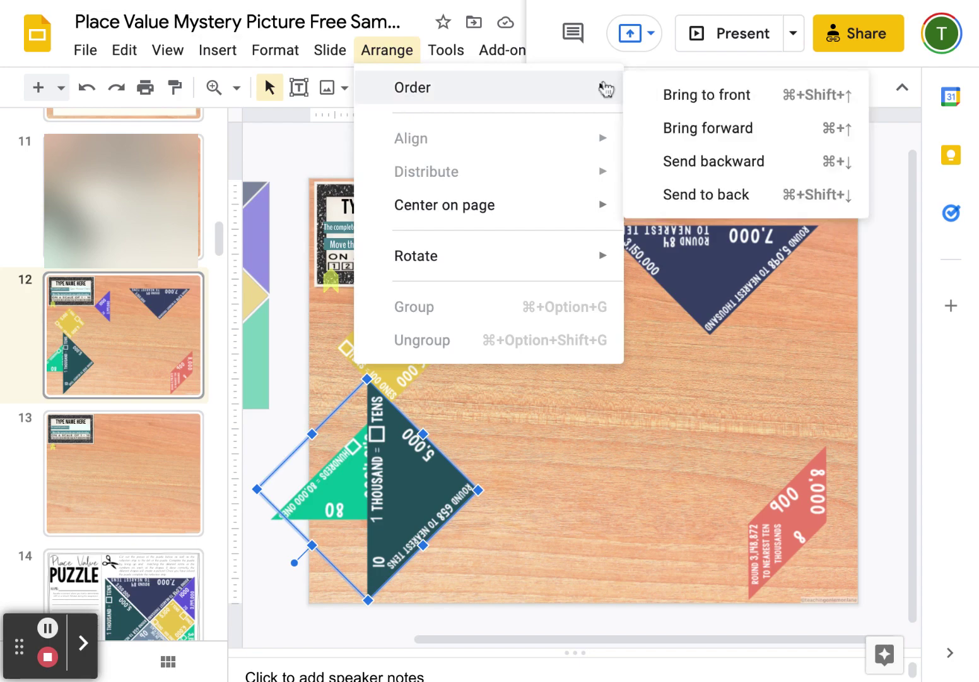
pyautogui.click(666, 100)
pyautogui.click(555, 527)
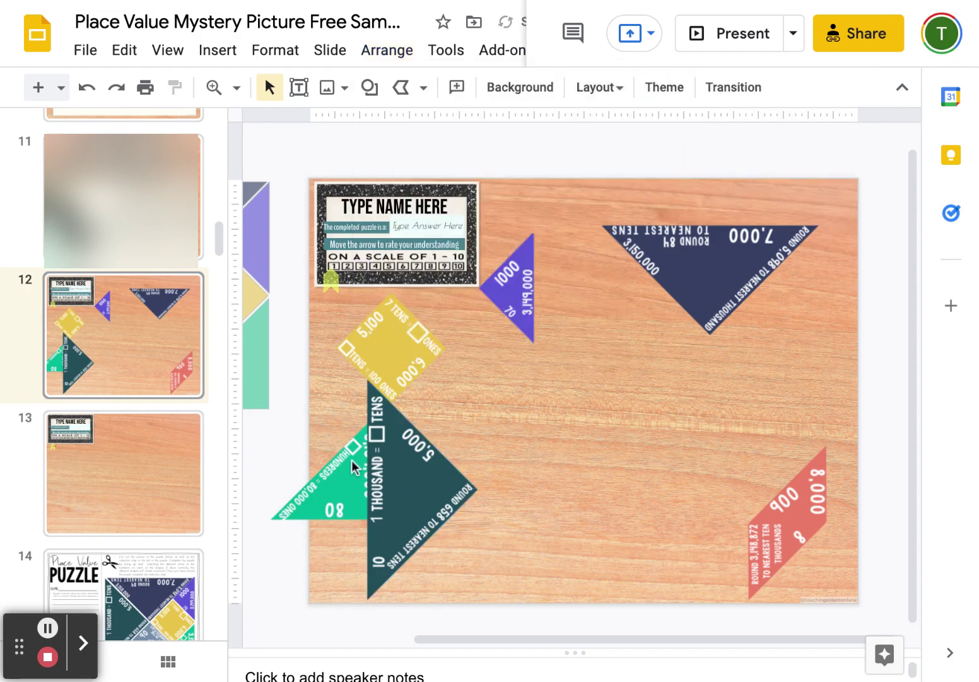
# Exit the accidental crop, then send the dark teal triangle to the back behind the green triangle
pyautogui.click(317, 492)
pyautogui.doubleClick(304, 496)
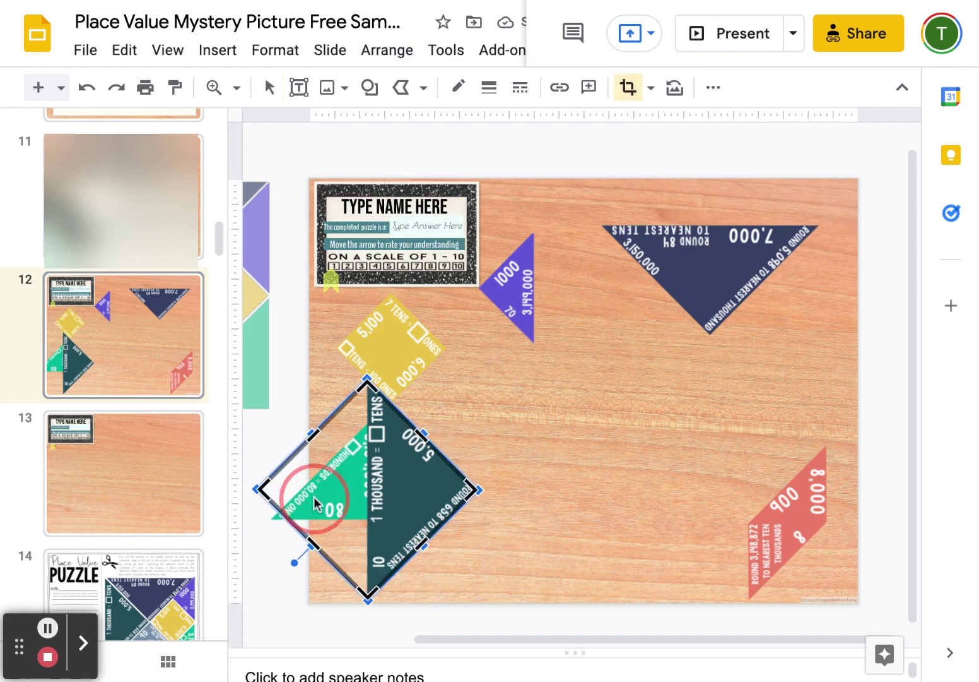
pyautogui.press('Return')
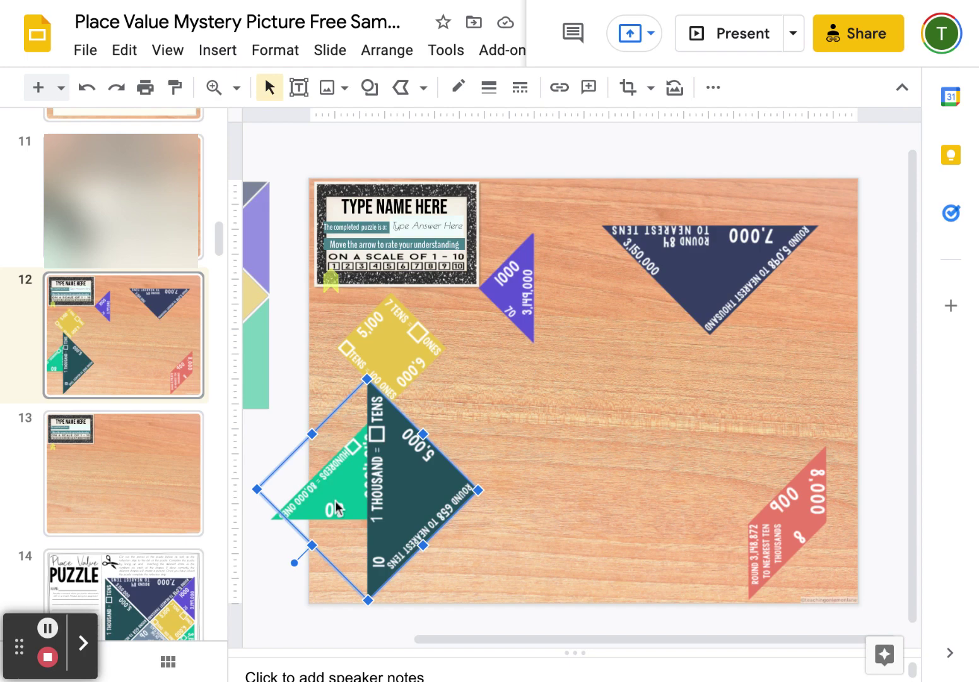
pyautogui.click(606, 454)
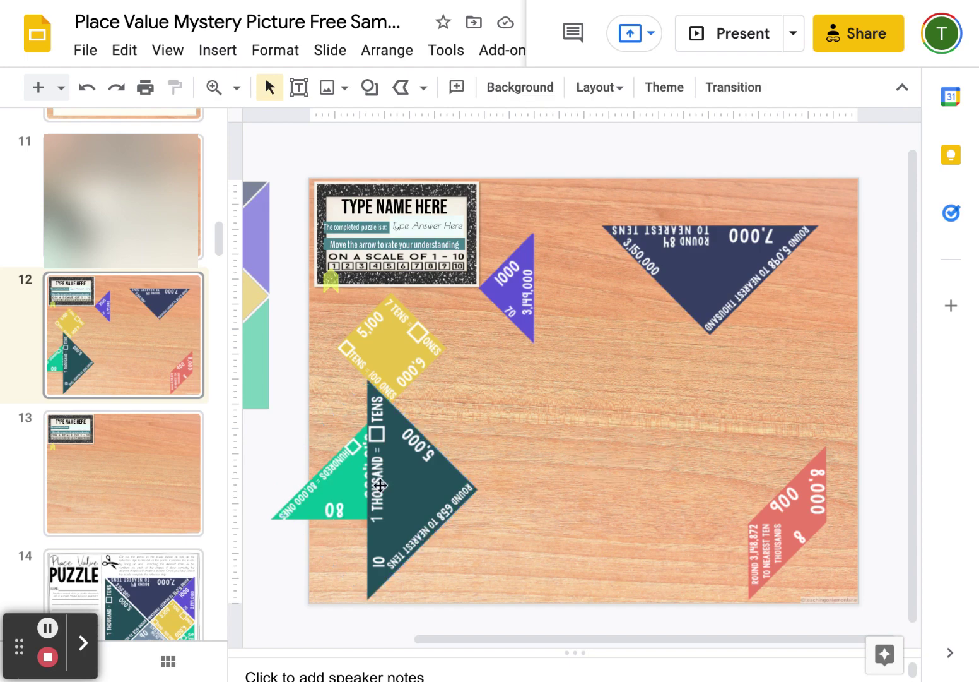
pyautogui.click(380, 485)
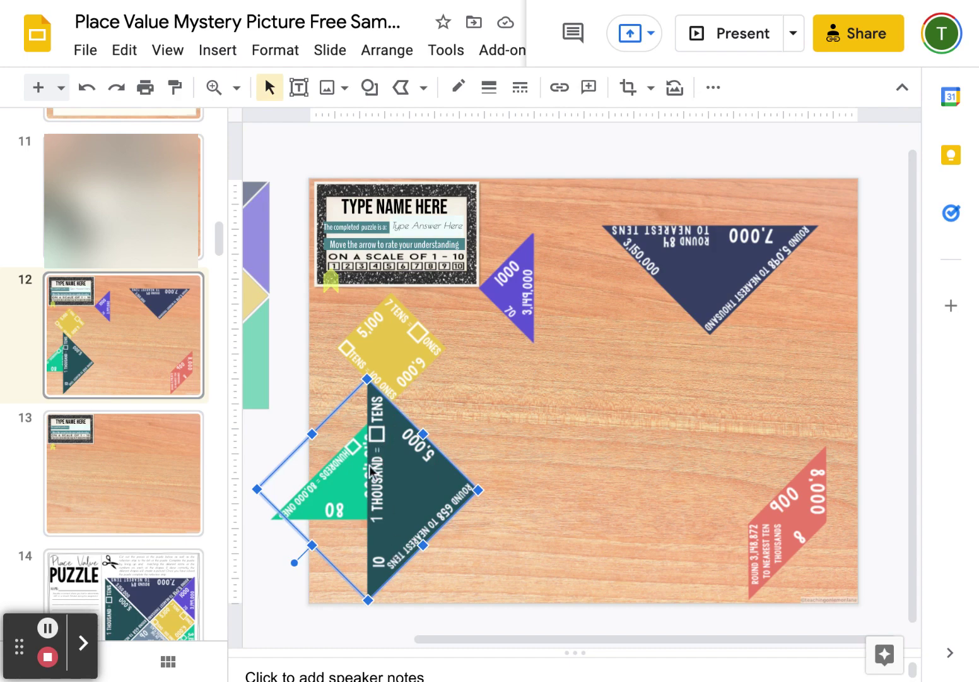
pyautogui.click(387, 50)
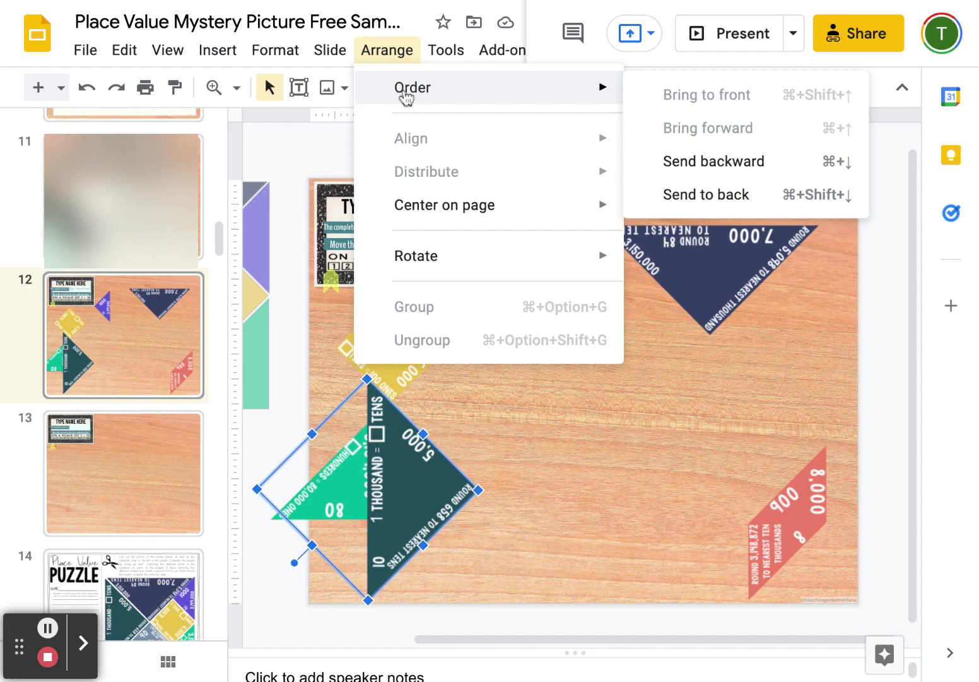
pyautogui.moveTo(597, 95)
pyautogui.click(696, 201)
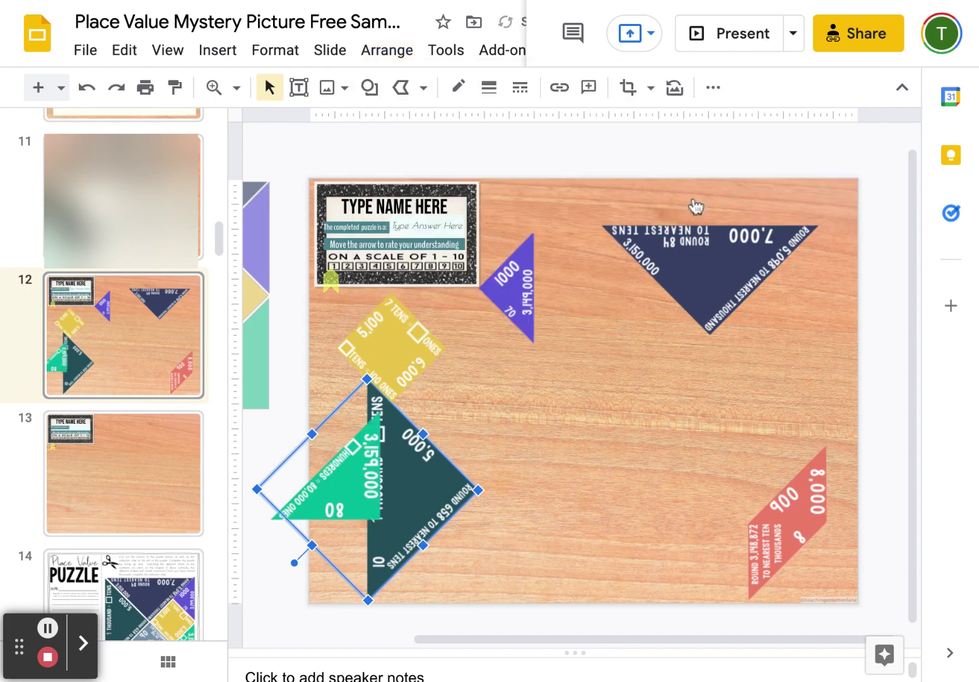
pyautogui.click(522, 449)
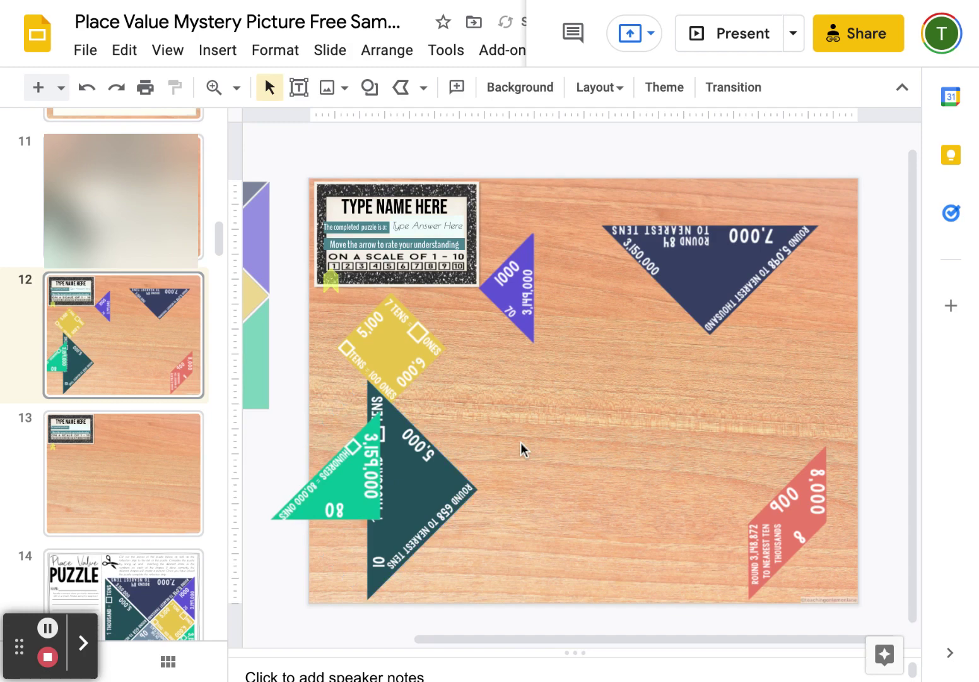
# Select the green triangle at the slide's lower left
pyautogui.click(347, 491)
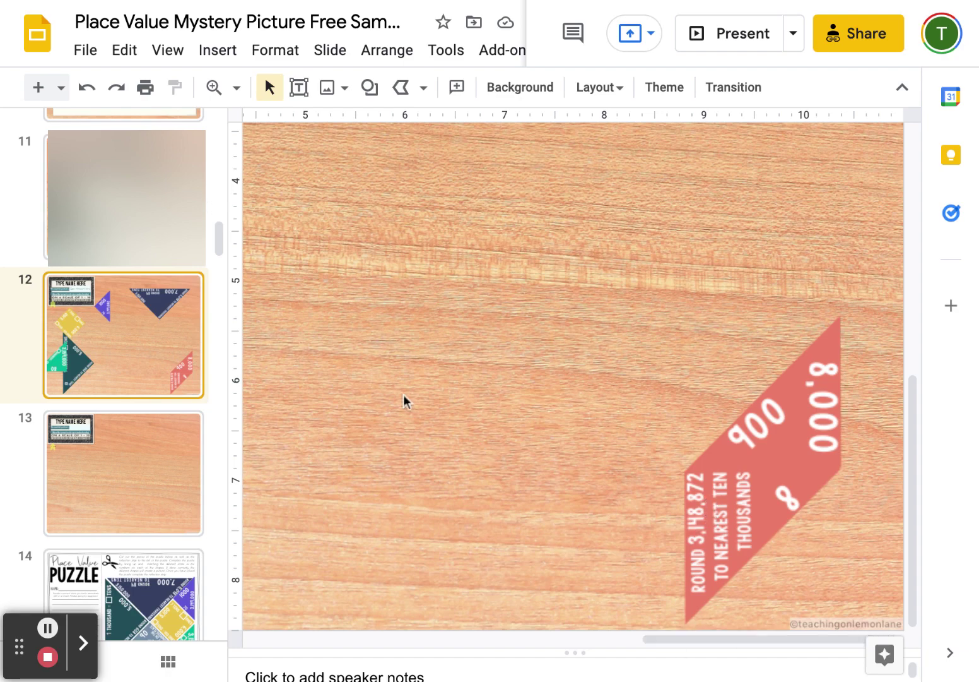
# Nudge the green triangle slightly left, then scroll up and right across the slide
pyautogui.click(697, 637)
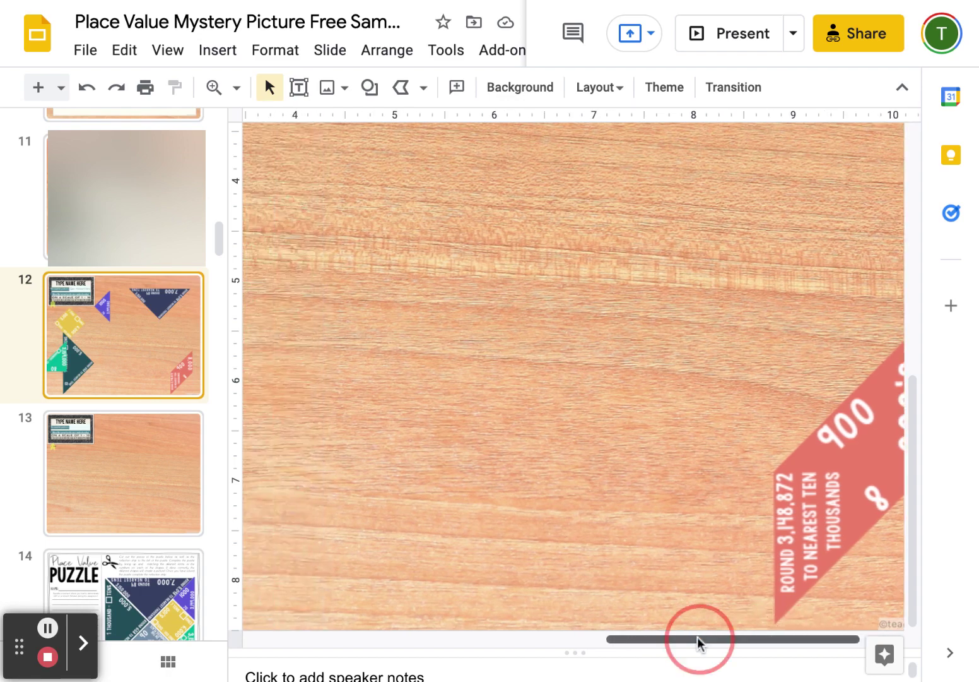
pyautogui.hscroll(-10, 697, 636)
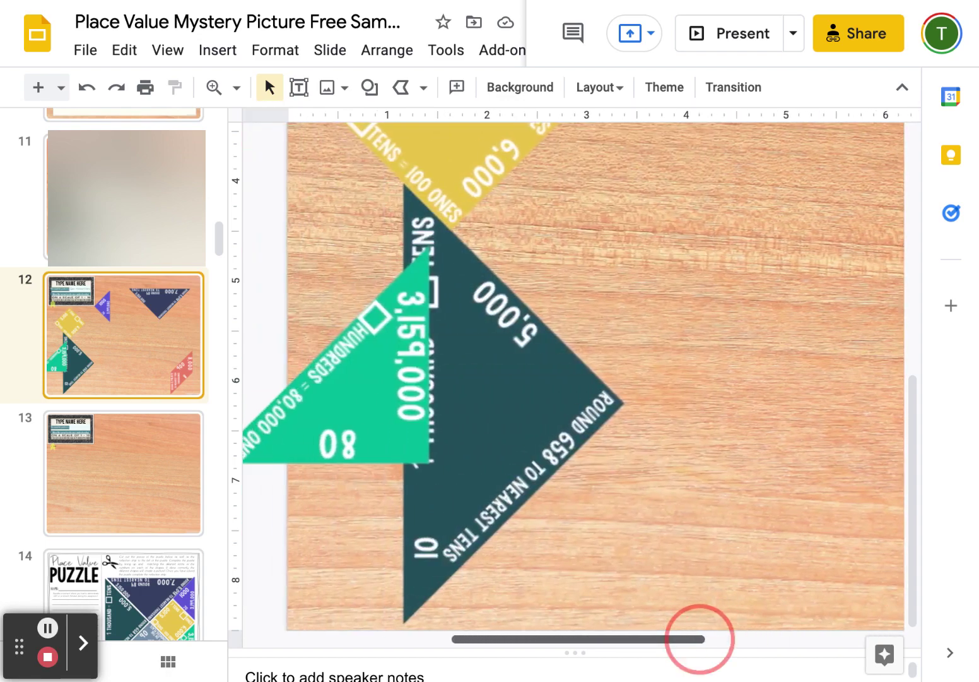
pyautogui.click(389, 387)
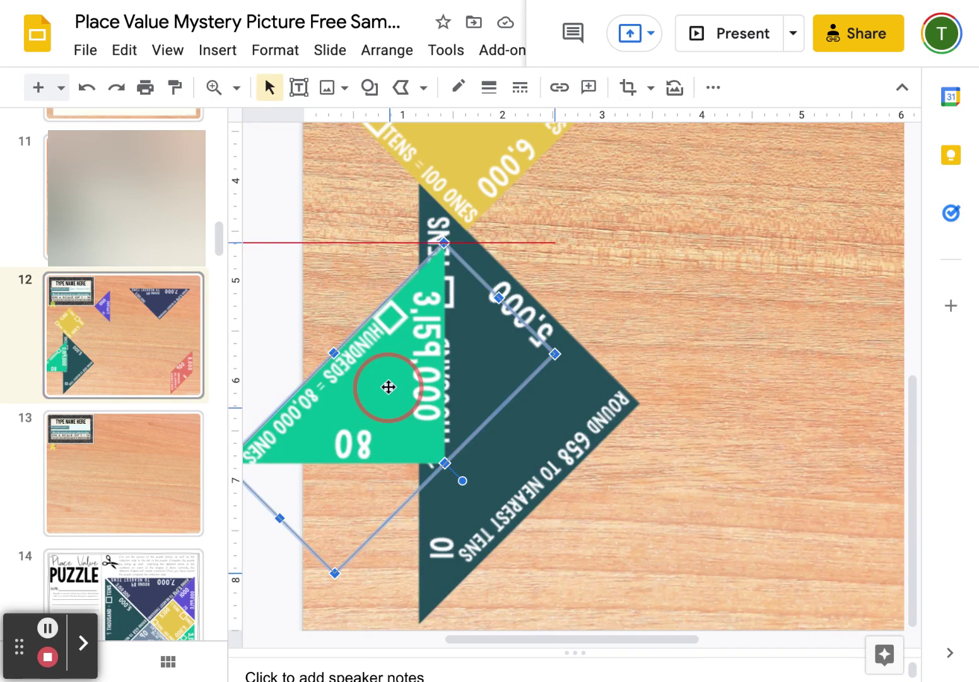
pyautogui.moveTo(389, 387); pyautogui.dragTo(345, 383)
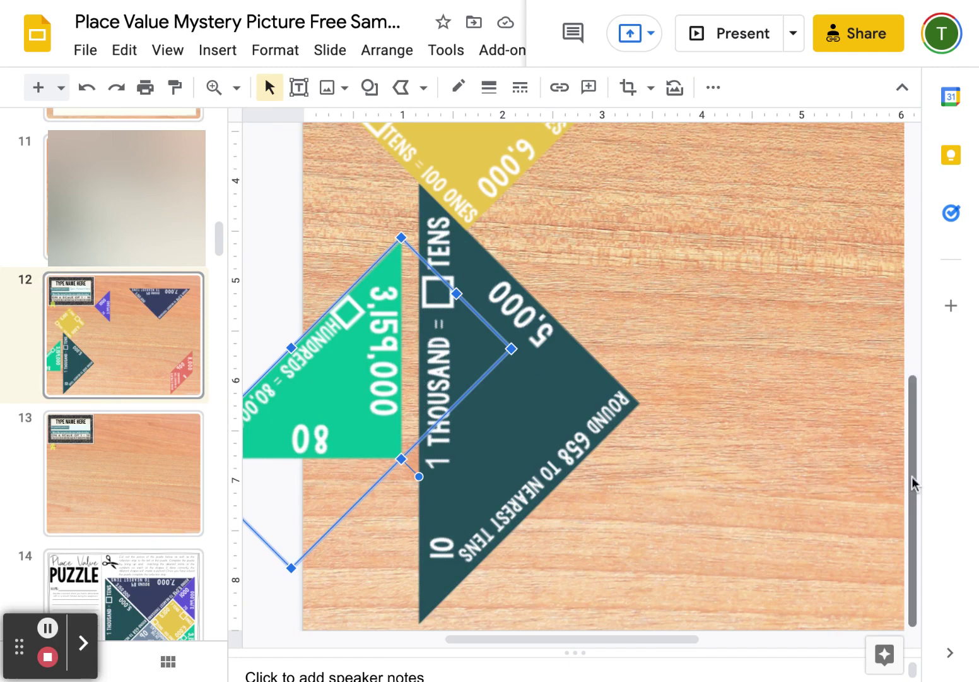
pyautogui.scroll(5, 912, 477)
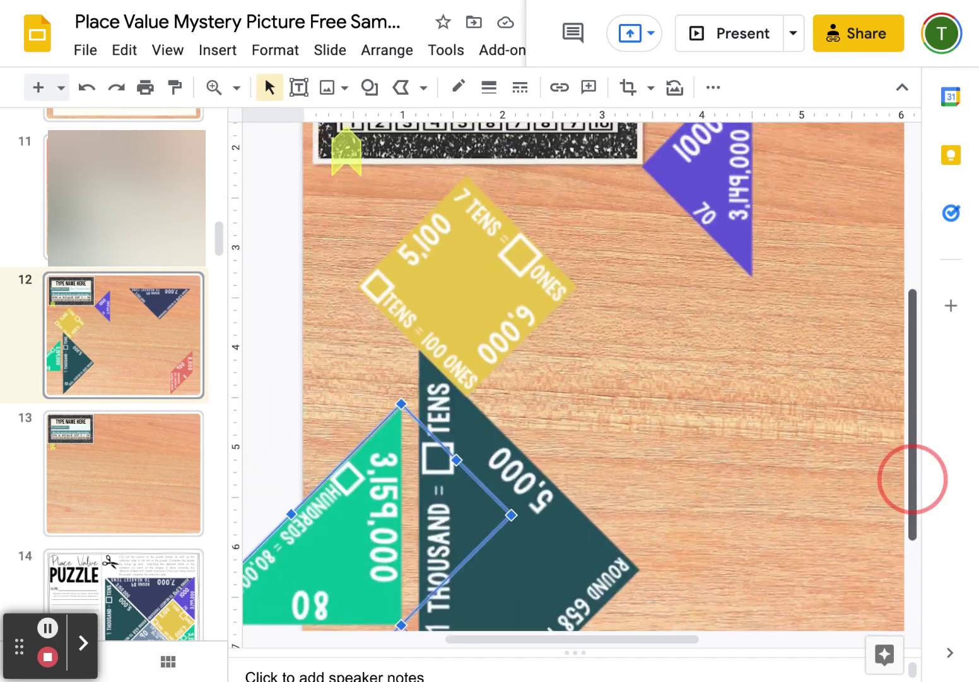
pyautogui.scroll(2, 912, 479)
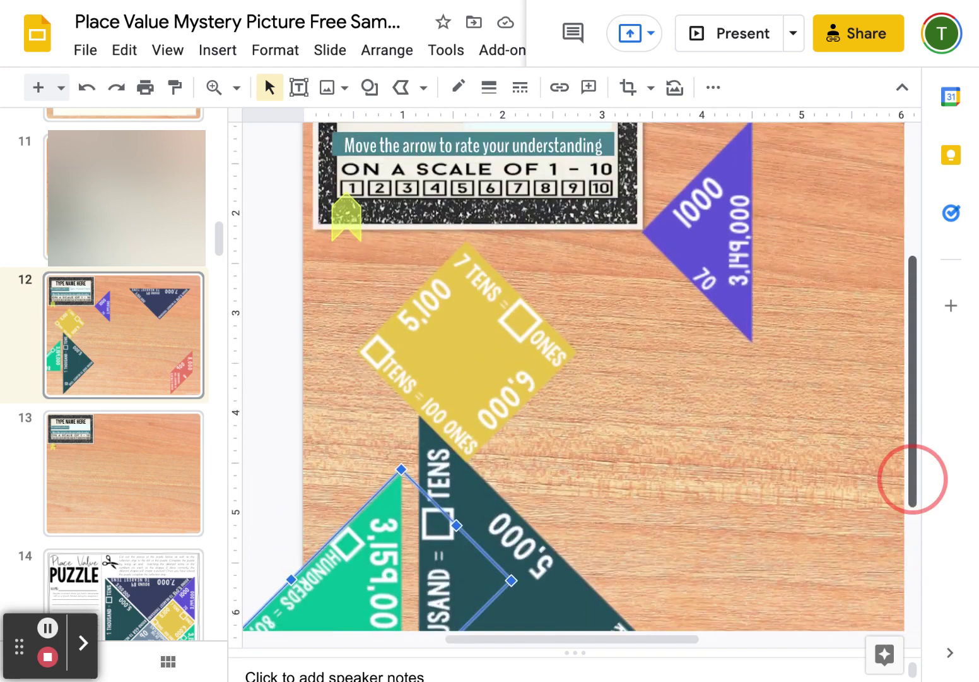
pyautogui.scroll(2, 909, 476)
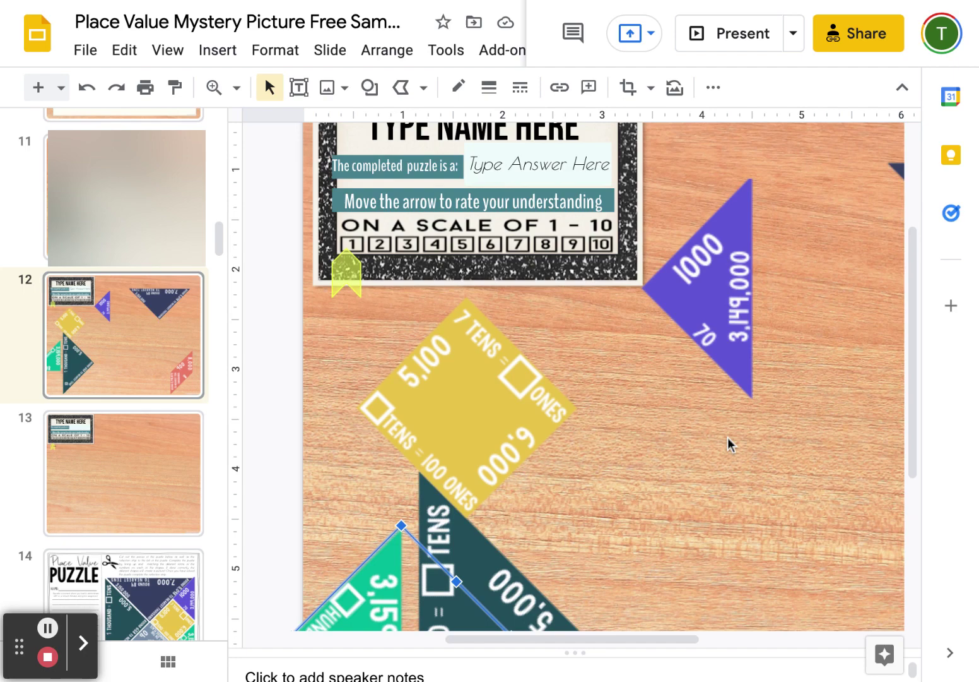
pyautogui.hscroll(3, 605, 639)
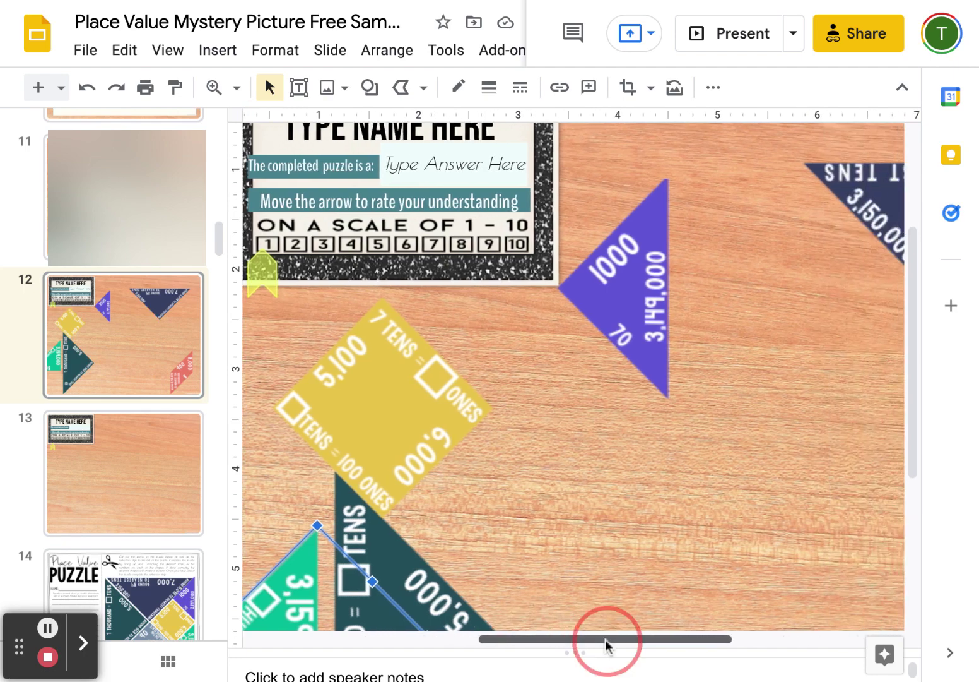
pyautogui.hscroll(6, 605, 639)
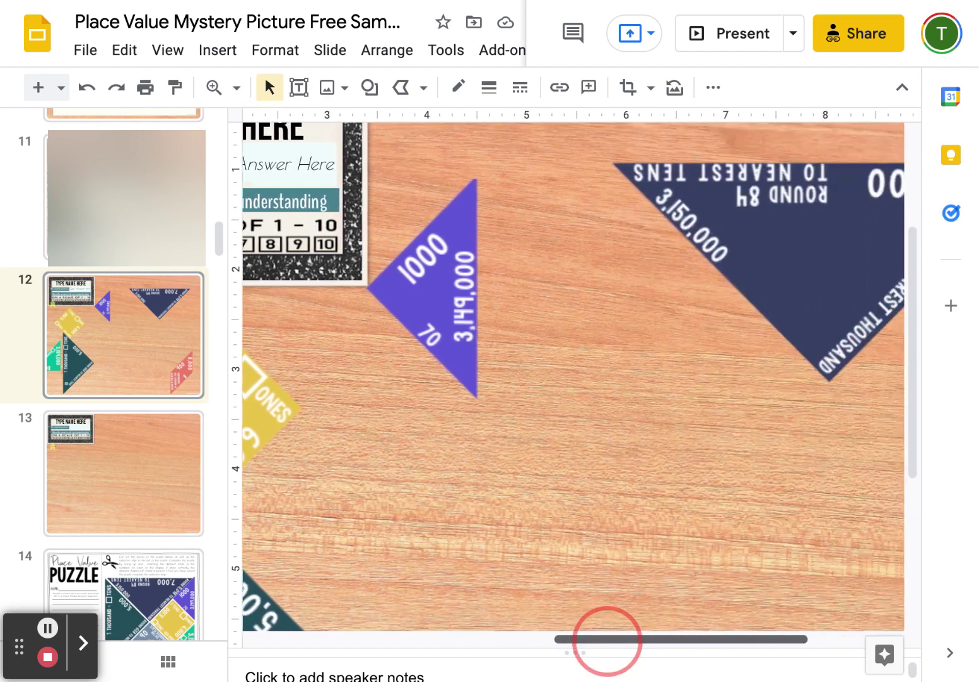
pyautogui.hscroll(4, 607, 640)
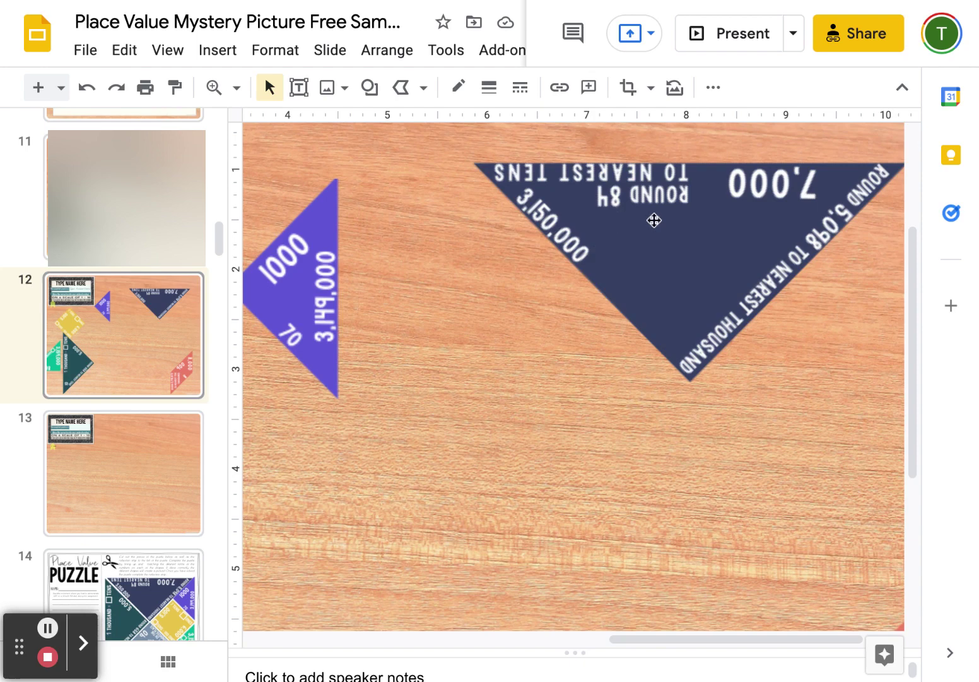
# Zoom out and drag the navy 7,000 triangle down beside the red parallelogram
pyautogui.click(236, 88)
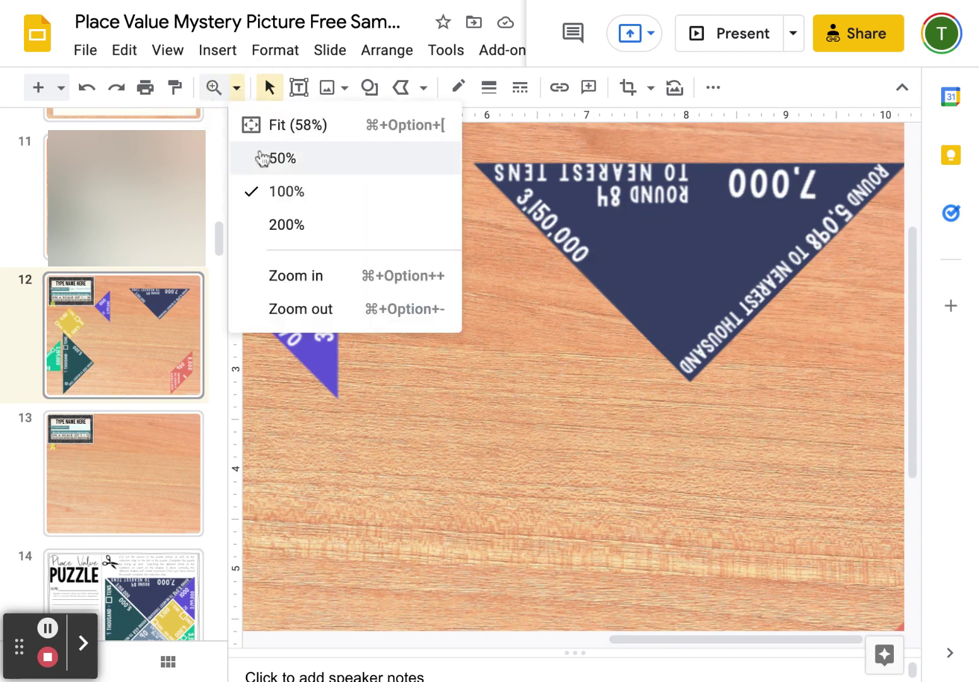
pyautogui.click(290, 311)
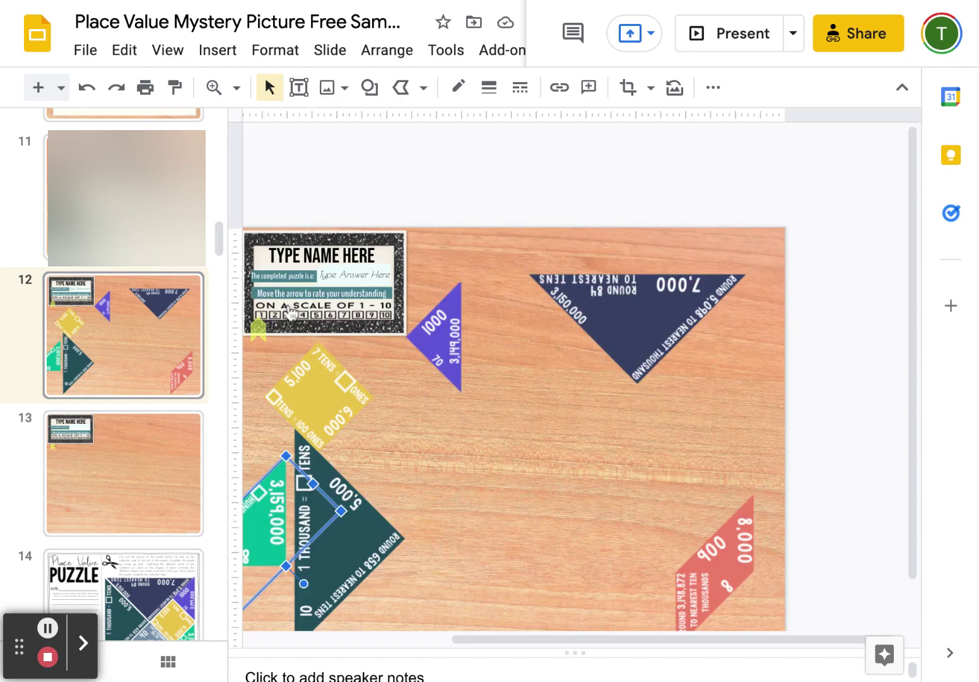
pyautogui.scroll(-2, 641, 479)
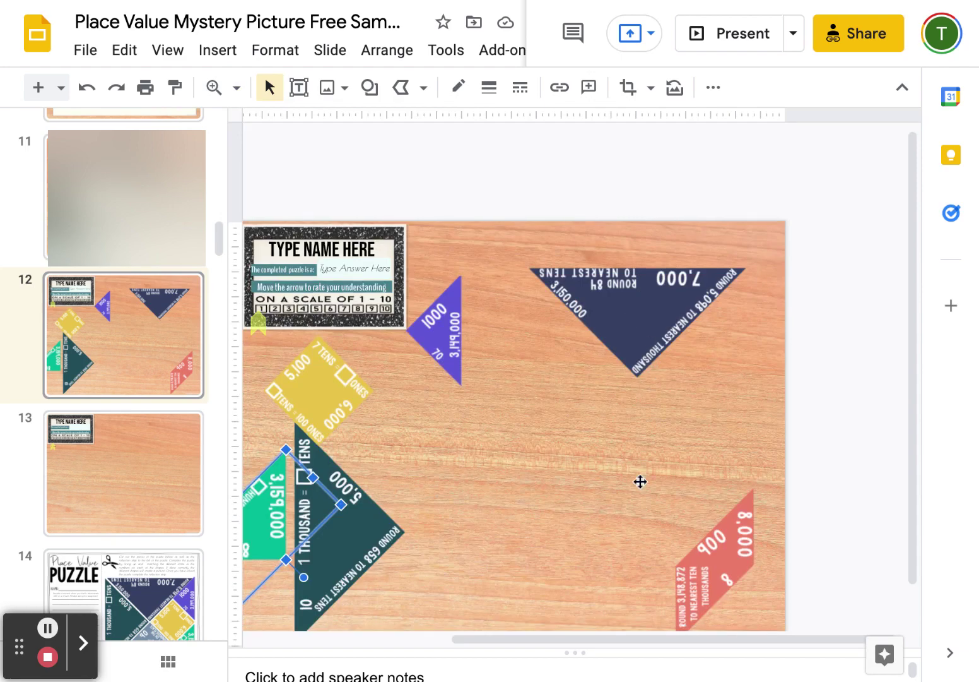
pyautogui.click(649, 235)
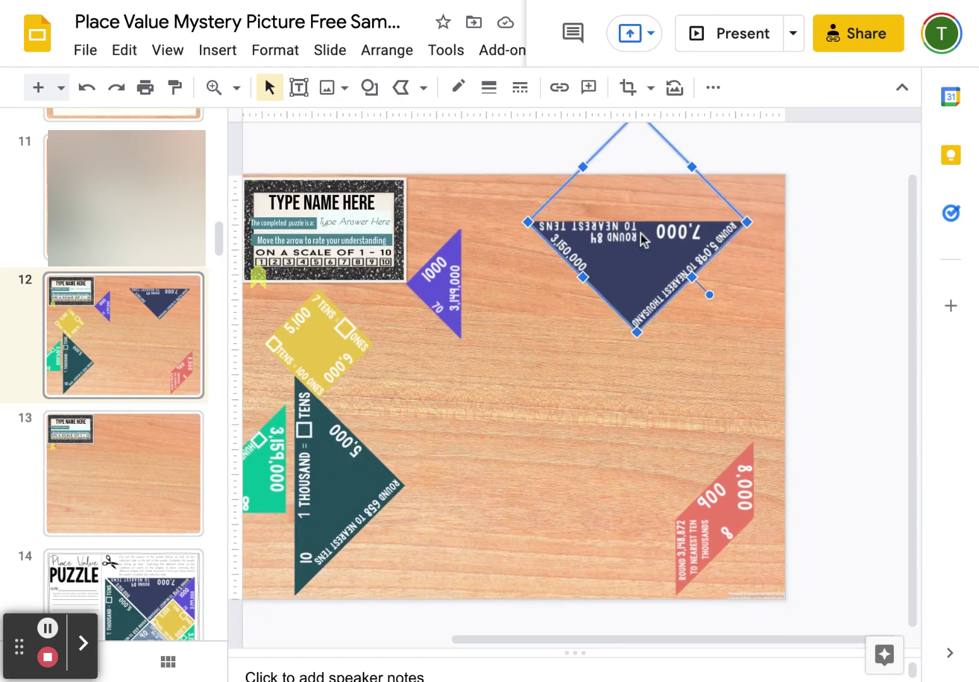
pyautogui.moveTo(634, 237); pyautogui.dragTo(594, 470)
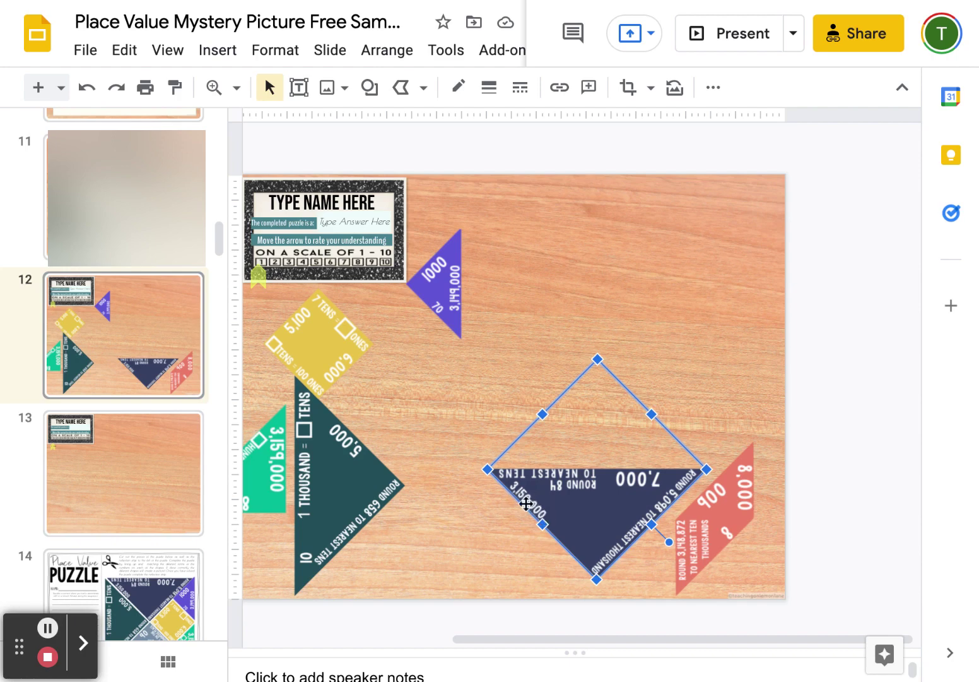
# Rotate the navy 7,000 triangle so its 'Round 5,098 to nearest thousand' edge is level on top
pyautogui.click(673, 544)
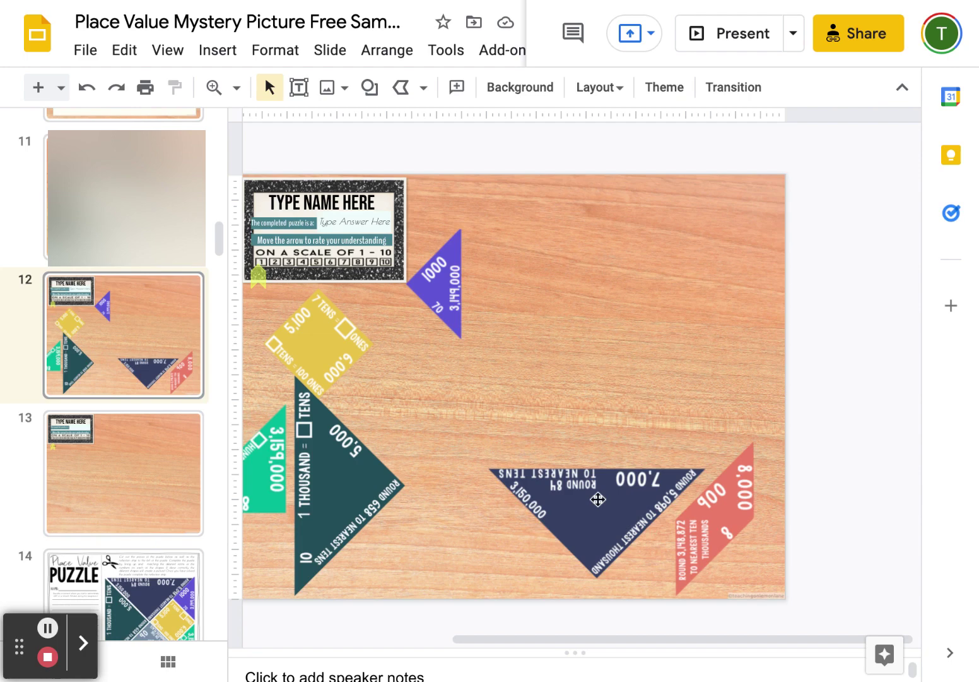
pyautogui.click(596, 511)
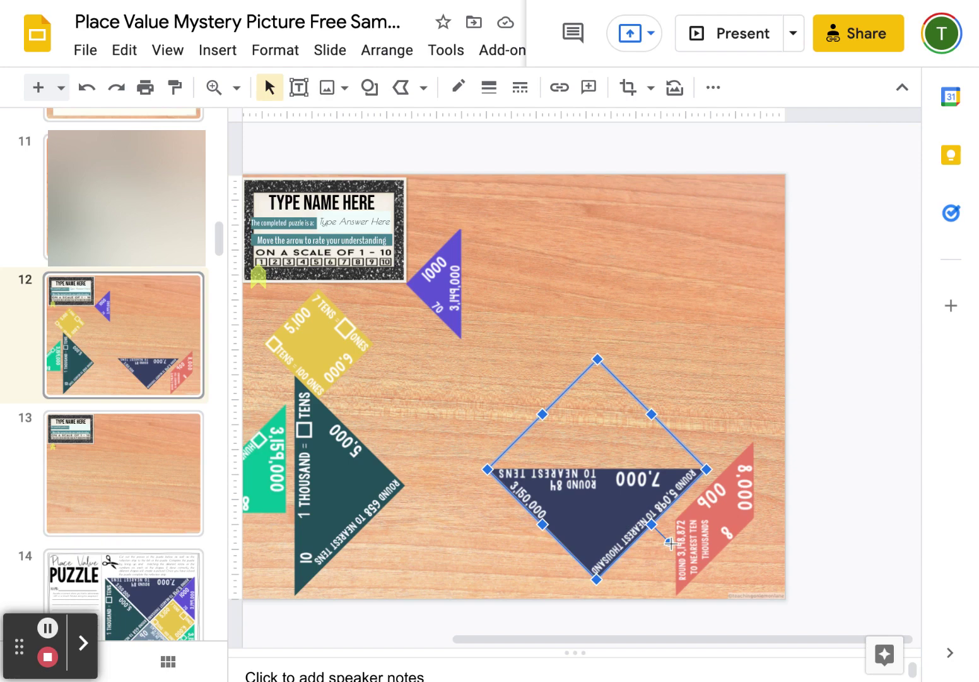
pyautogui.moveTo(670, 543); pyautogui.dragTo(704, 364)
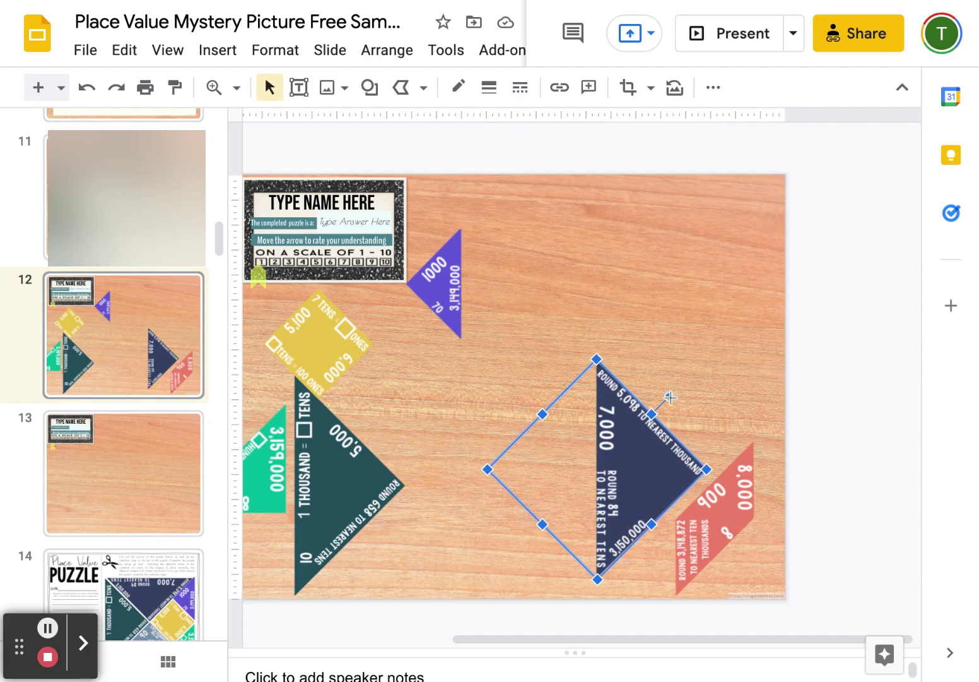
pyautogui.moveTo(671, 396); pyautogui.dragTo(617, 369)
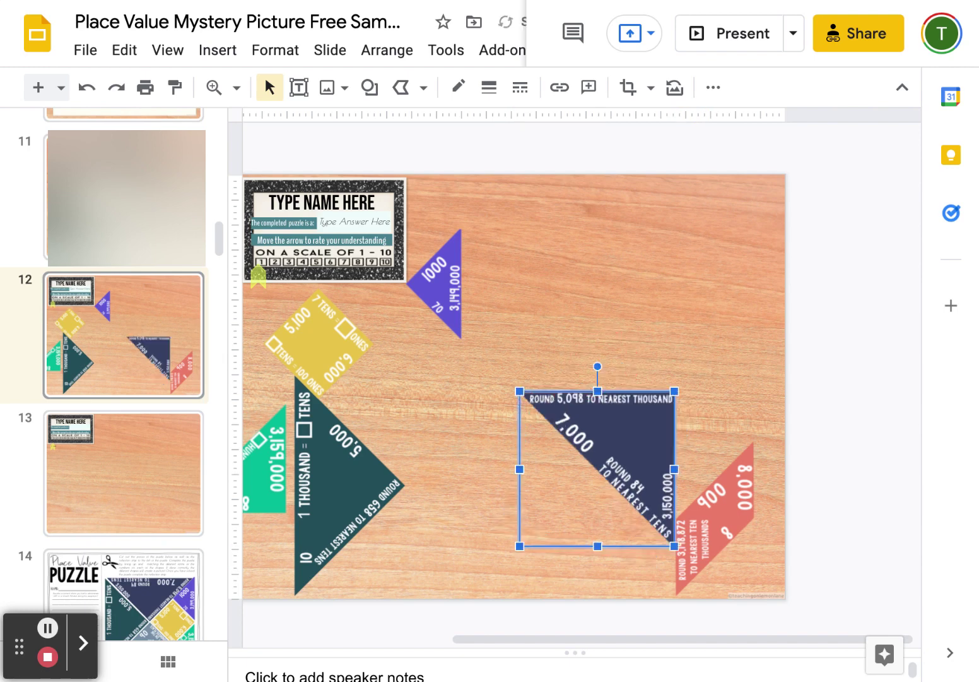
# Drag the navy 7,000 triangle down until it sits flush against the red parallelogram at lower right
pyautogui.click(692, 334)
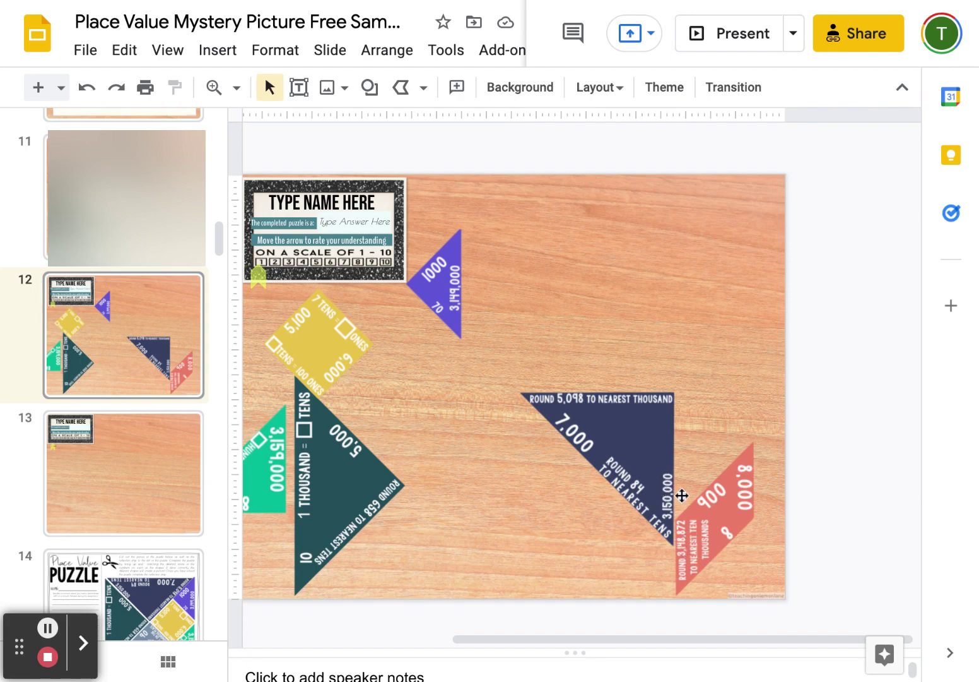
pyautogui.moveTo(663, 428); pyautogui.dragTo(663, 478)
pyautogui.click(724, 280)
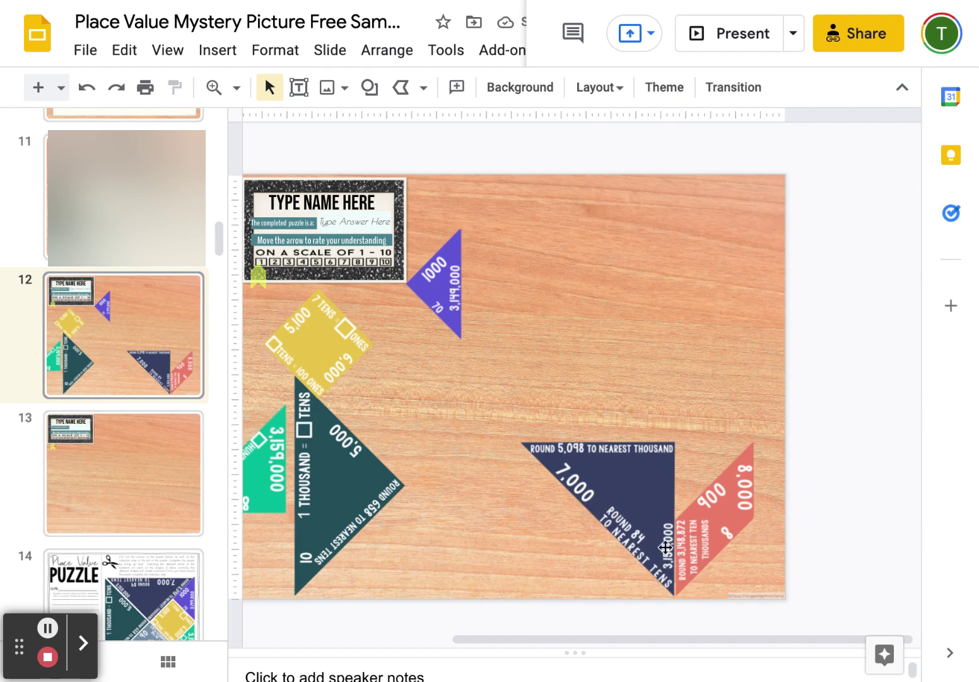
pyautogui.moveTo(660, 509); pyautogui.dragTo(664, 520)
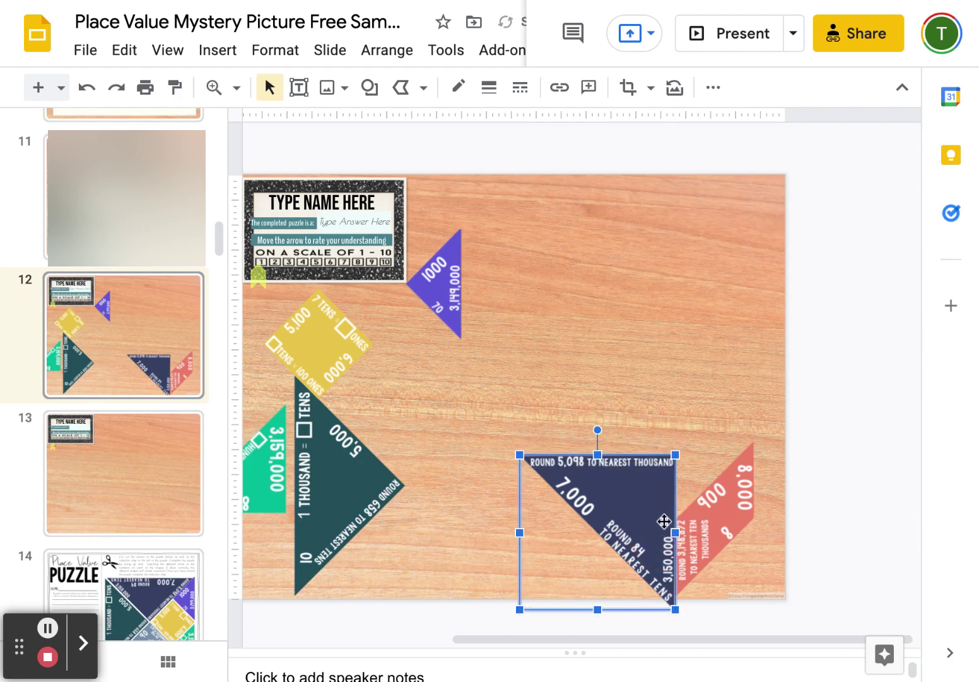
pyautogui.click(660, 503)
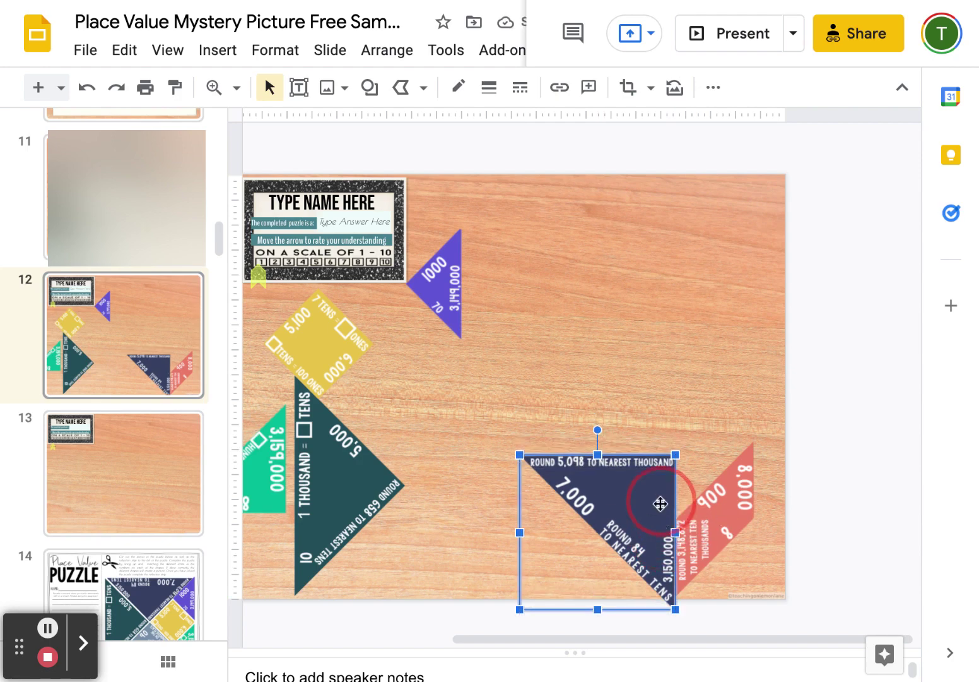
pyautogui.moveTo(660, 503); pyautogui.dragTo(660, 479)
pyautogui.click(841, 378)
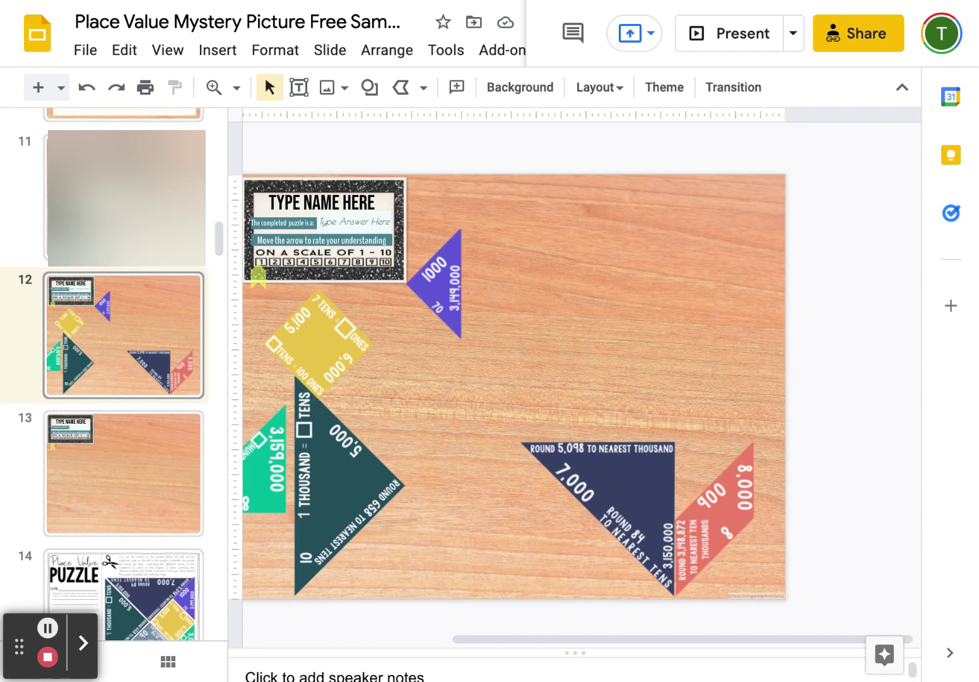
pyautogui.click(700, 640)
pyautogui.hscroll(-3, 699, 640)
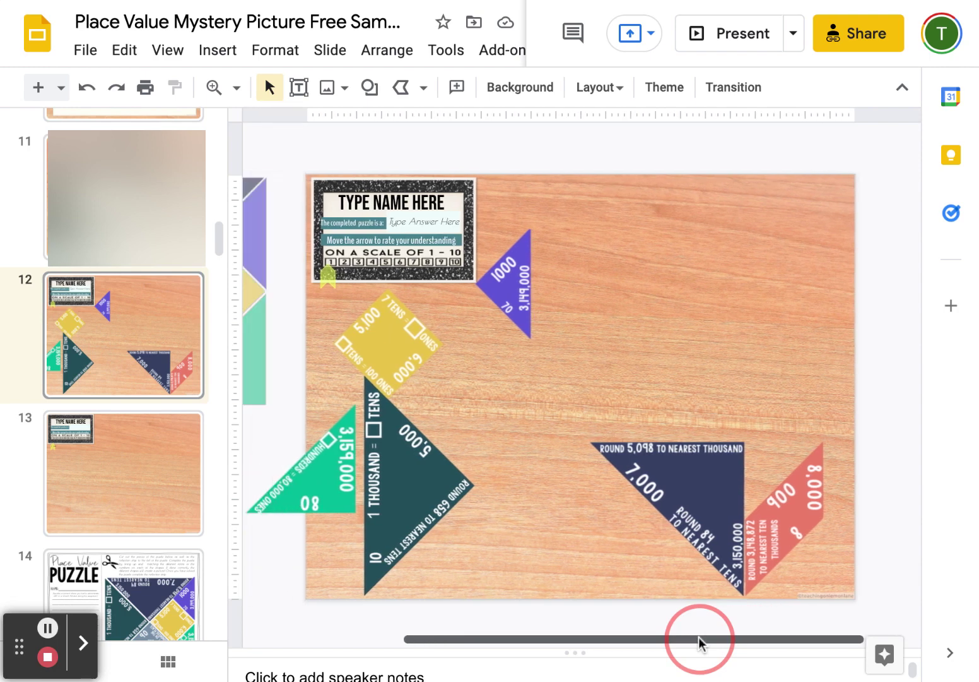